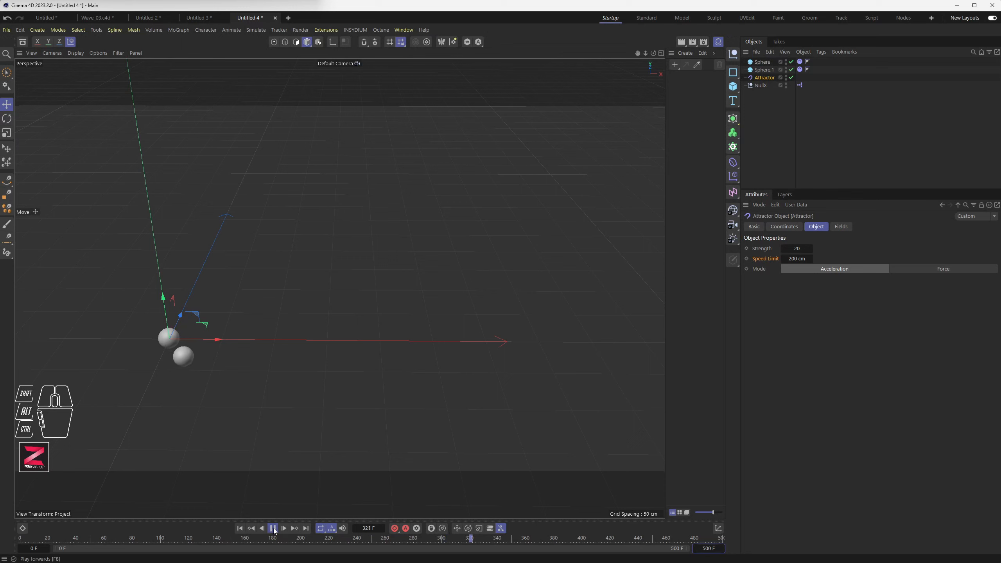
Stop the playback and set the project's Bullet steps per frame to 10.
click(272, 530)
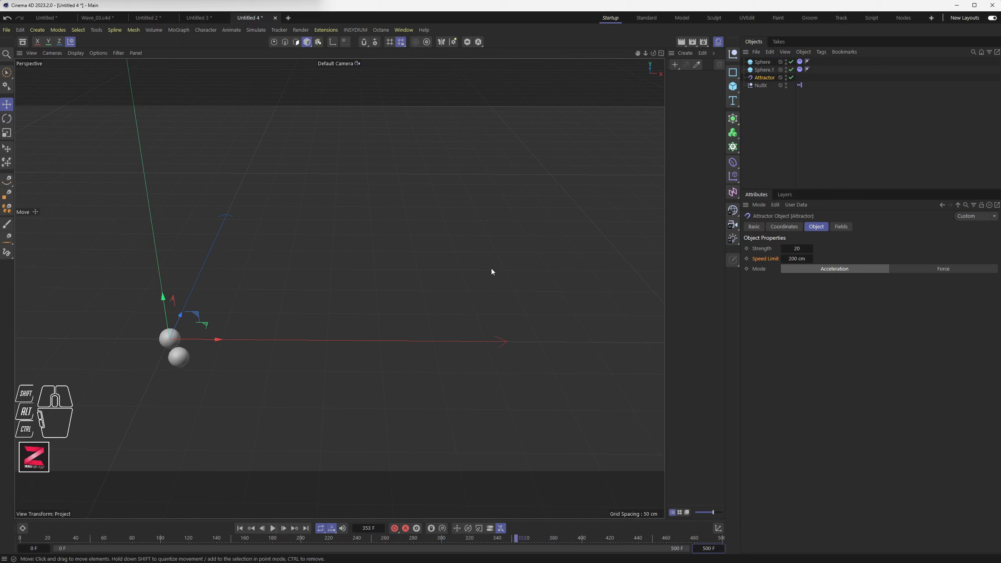
key(ctrl+d)
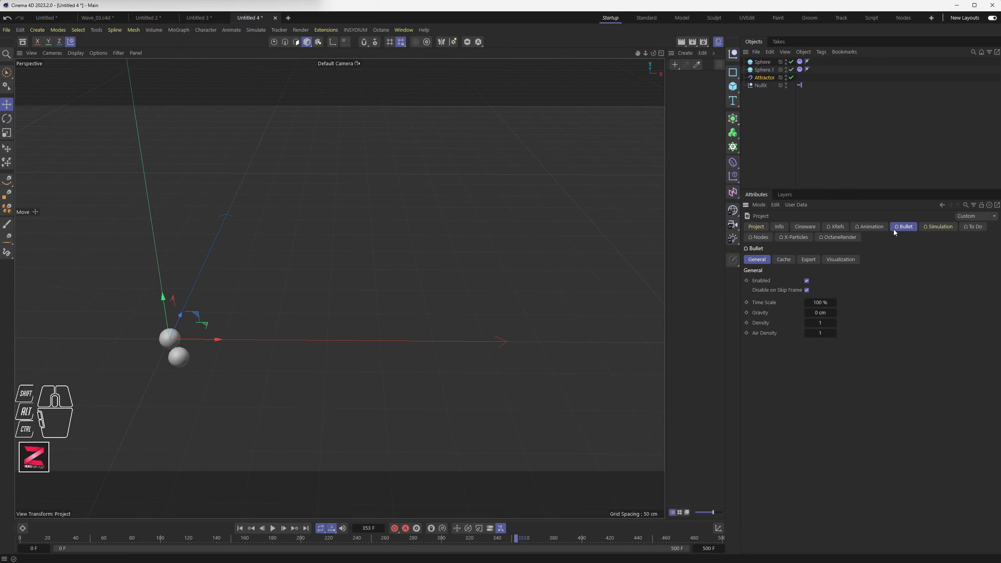
click(939, 226)
click(904, 226)
click(810, 260)
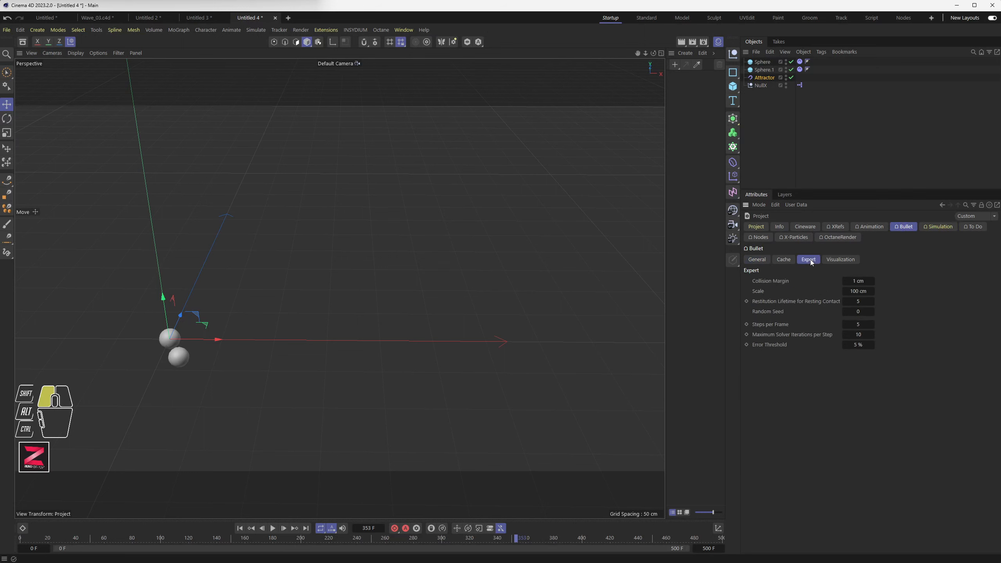
click(769, 325)
click(858, 324)
text(10)
Set Bullet's maximum solver iterations per step to 25 and its error threshold to 2%.
click(858, 334)
text(25)
key(Tab)
text(2)
key(Return)
Replay the two-sphere simulation from the first frame, watch the collision up close, and stop the playback.
click(240, 528)
click(272, 528)
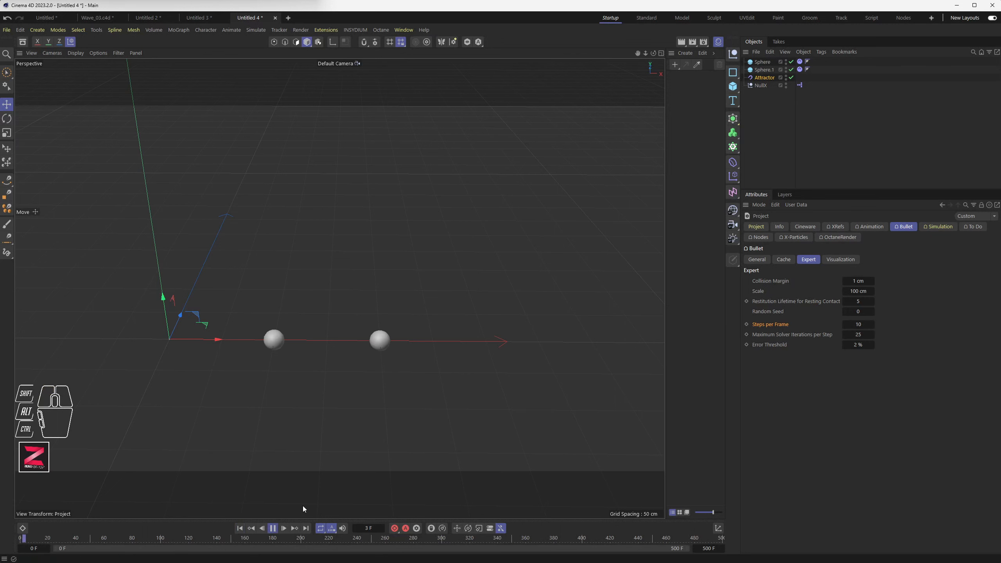
alt+middle_drag(339, 325, 413, 280)
scroll(413, 281, up, 3)
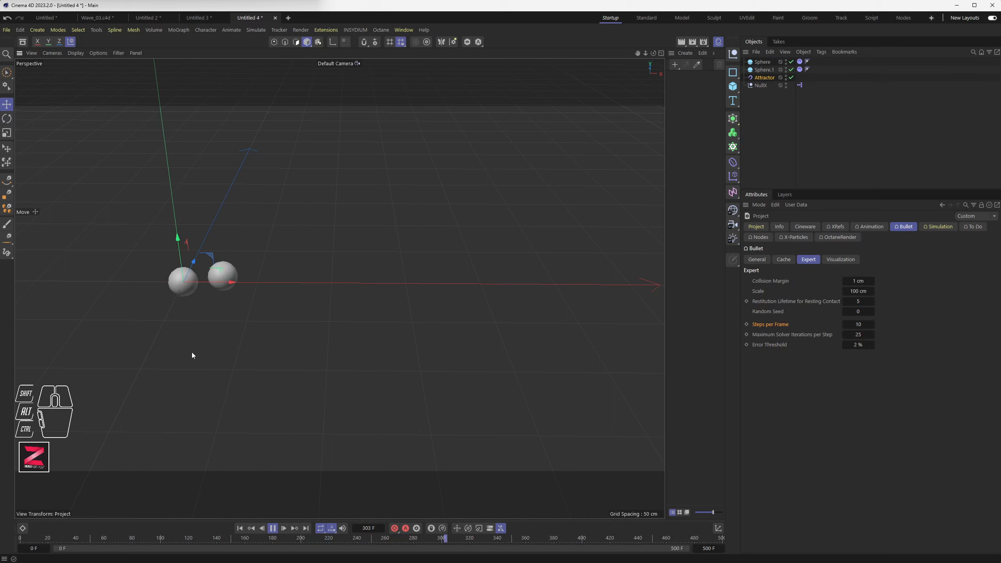
click(273, 529)
Set the collision bounce of Sphere.1's dynamics body tag to 50%.
click(799, 70)
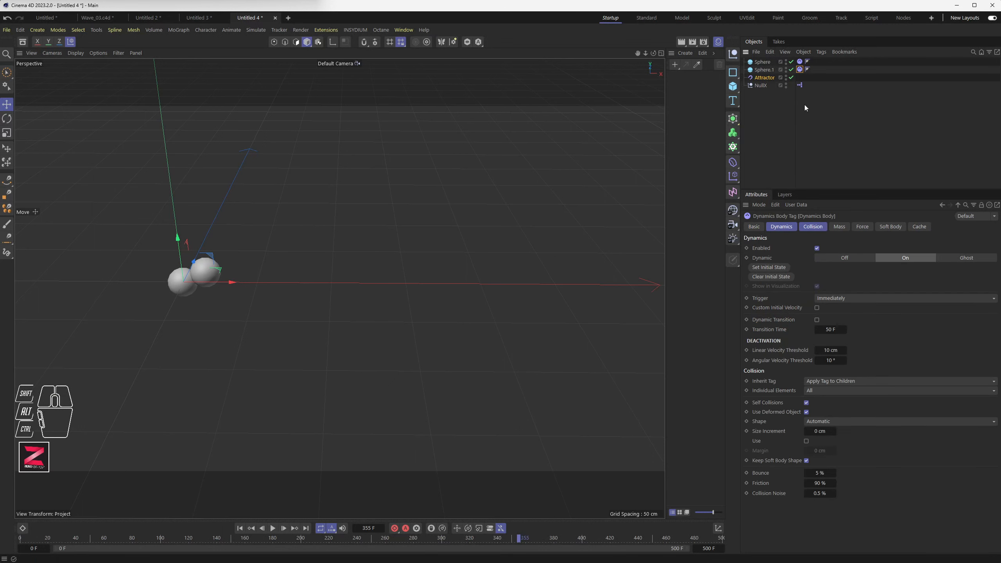
click(826, 226)
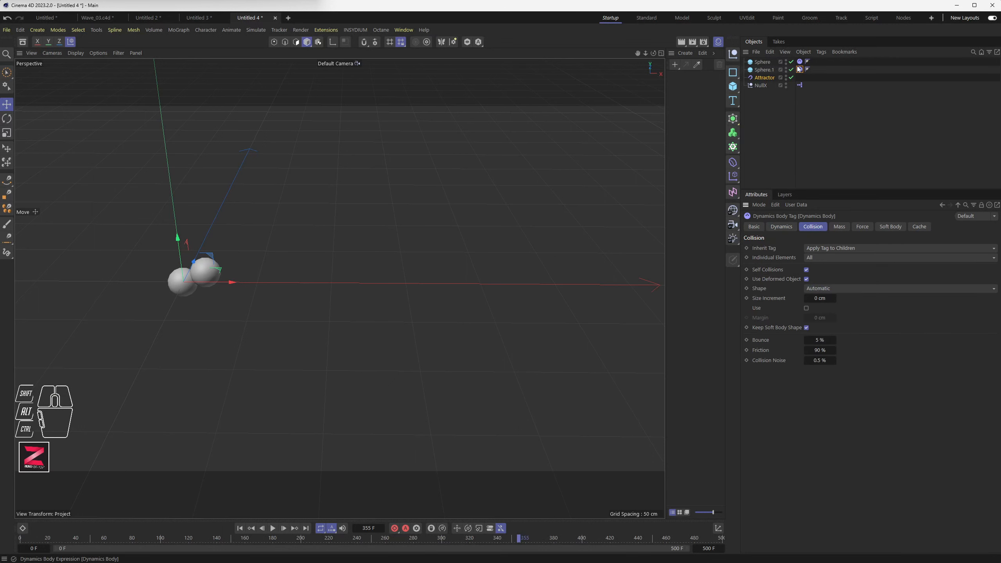
click(820, 340)
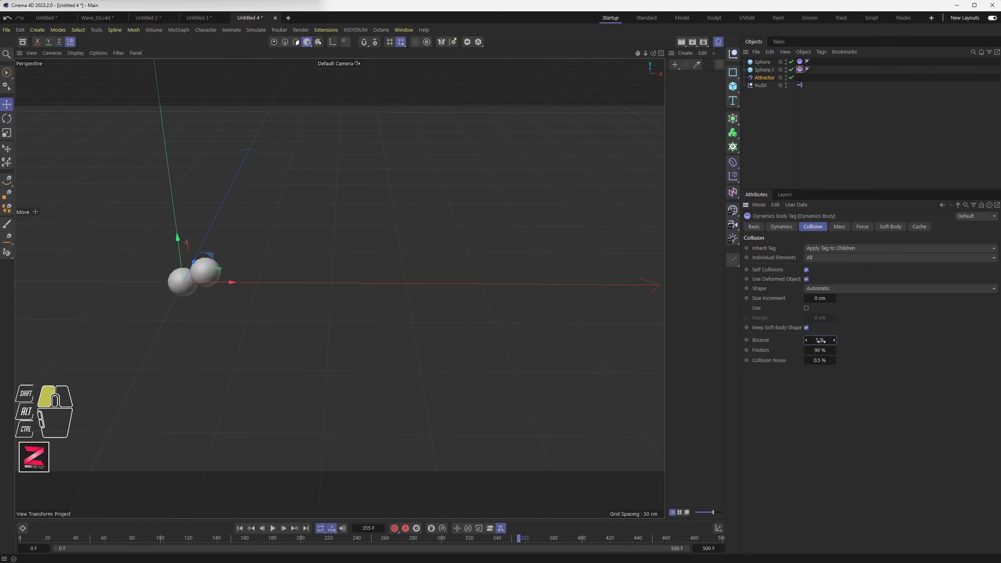
text(50)
key(Return)
Set the collision bounce of the dynamics body tag on the object named Sphere to 50%.
click(800, 62)
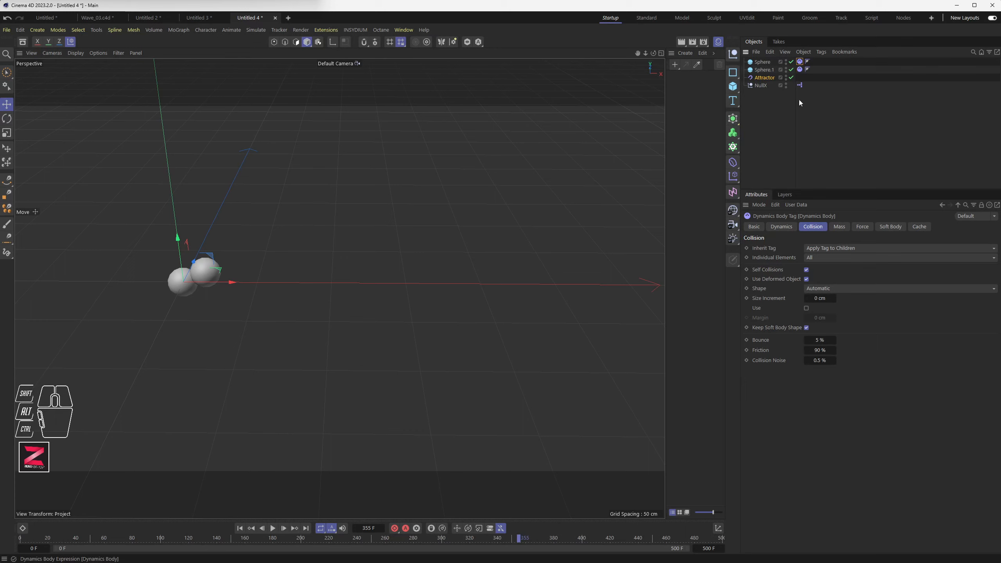
click(821, 340)
text(50)
key(Return)
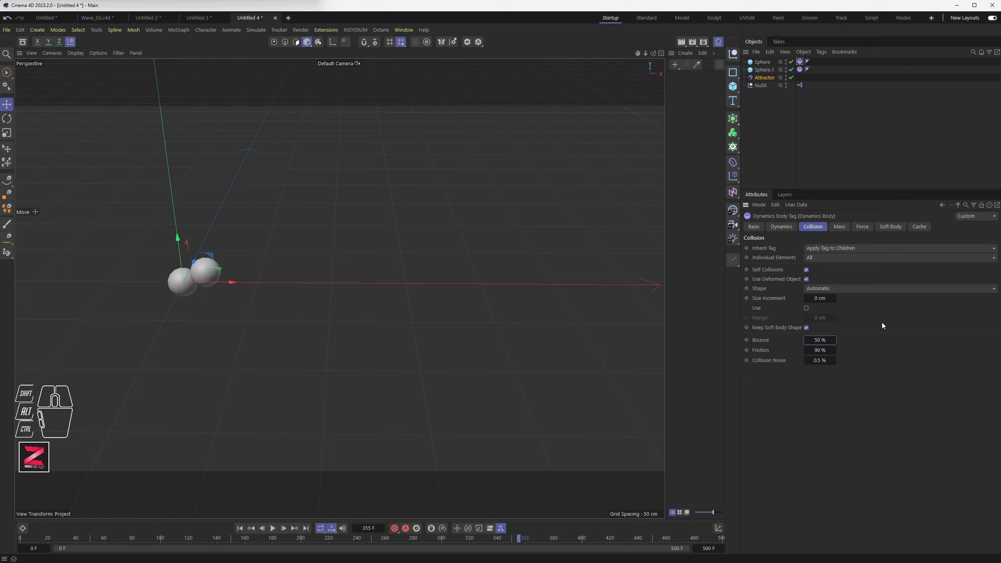
Run the simulation again from the first frame to check the bounce, and stop the playback.
click(240, 528)
click(273, 528)
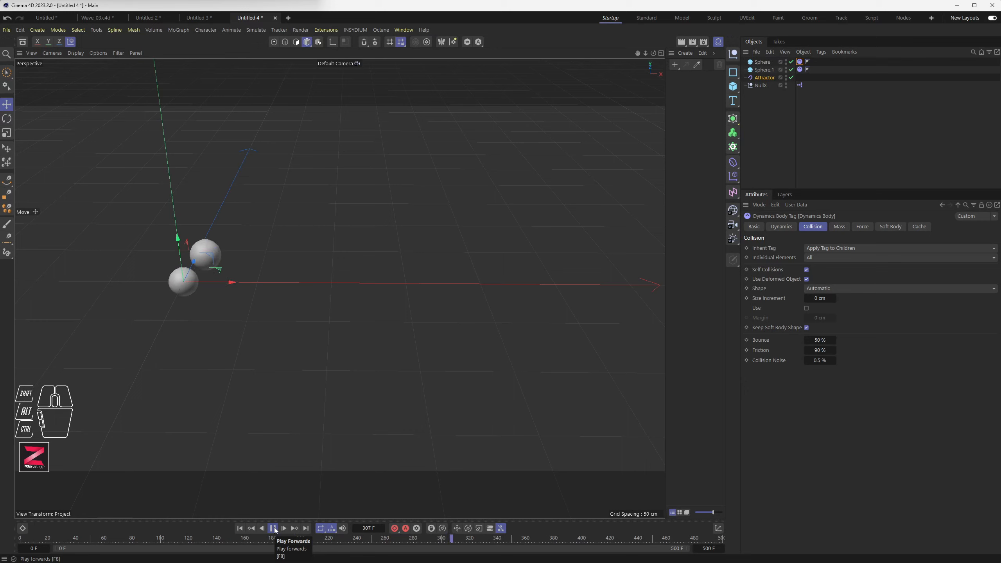
click(273, 528)
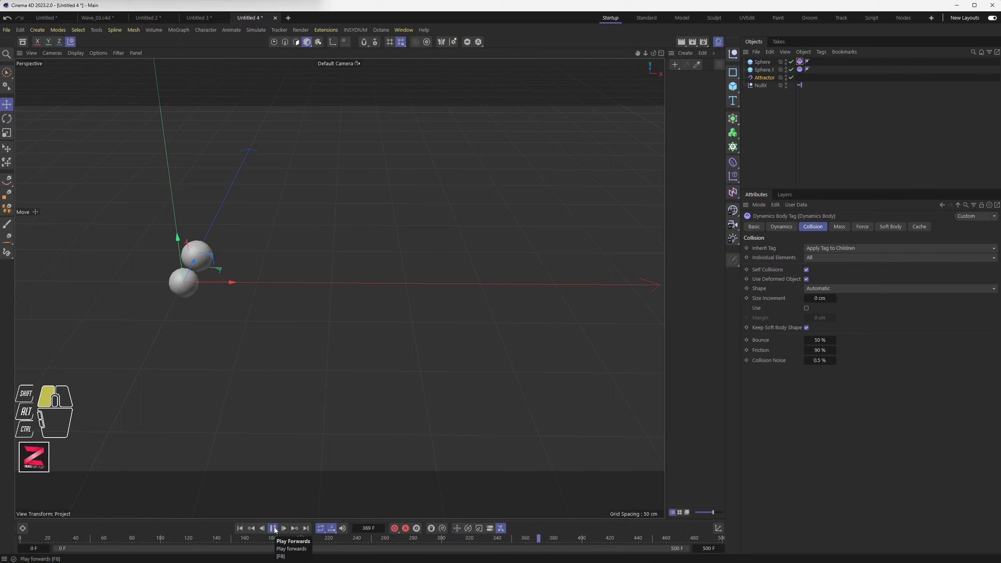
Switch the attractor's mode to Force and back to Acceleration, keeping its speed limit.
click(765, 78)
click(793, 259)
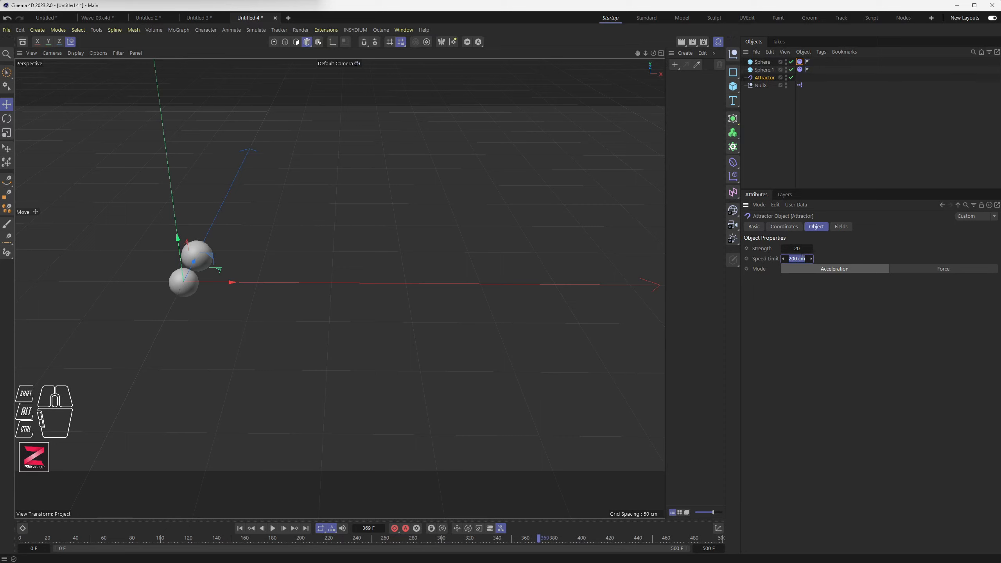
click(918, 270)
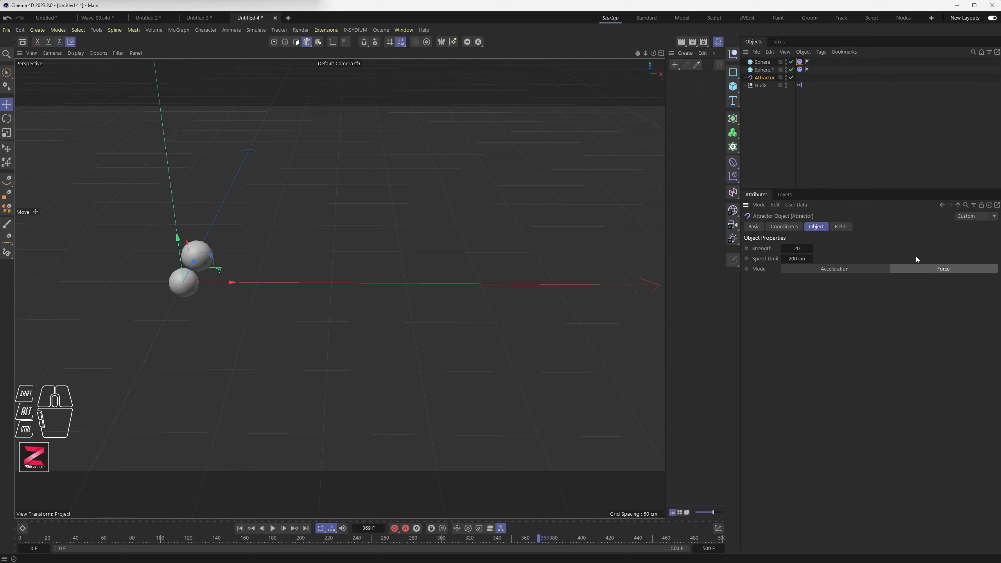
click(830, 272)
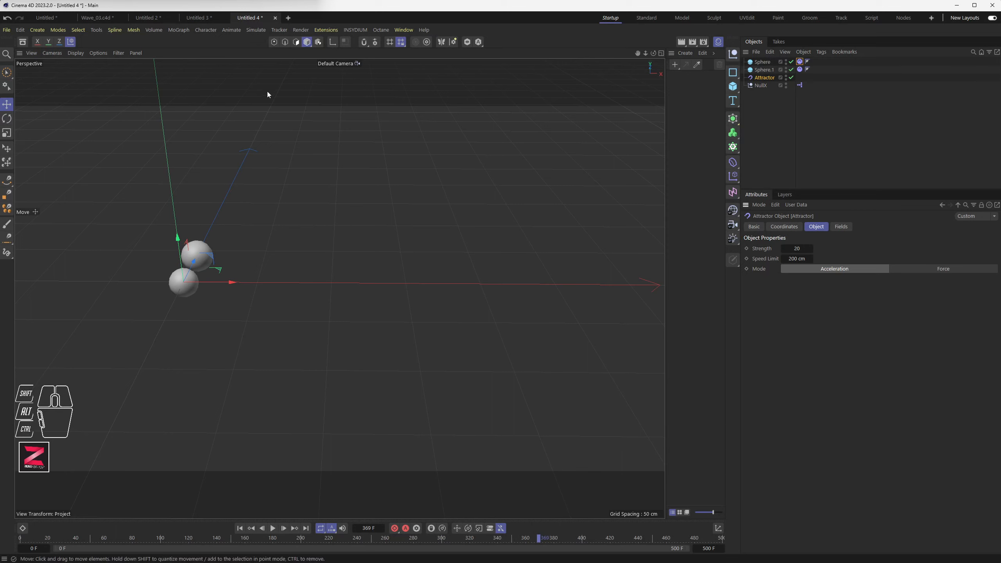
Switch to the Untitled 3 document and inspect its cloner, cloned sphere and source sphere, turning the cloner off and on.
click(197, 18)
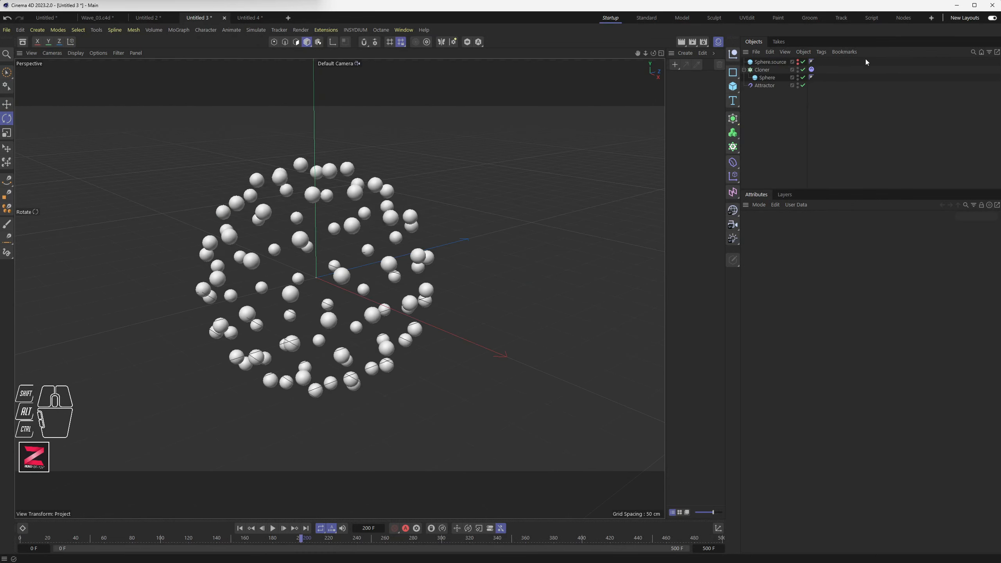
click(762, 70)
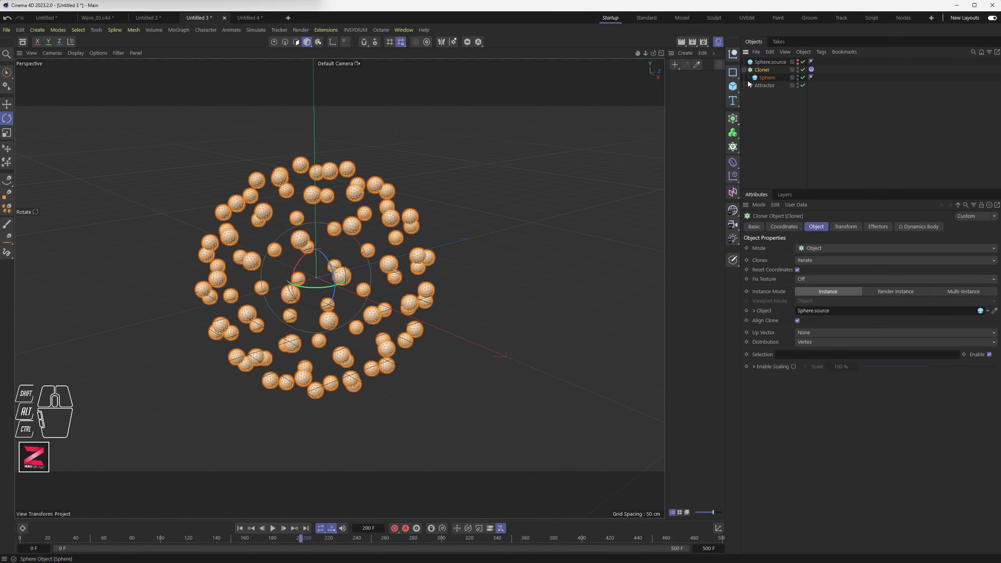
click(762, 78)
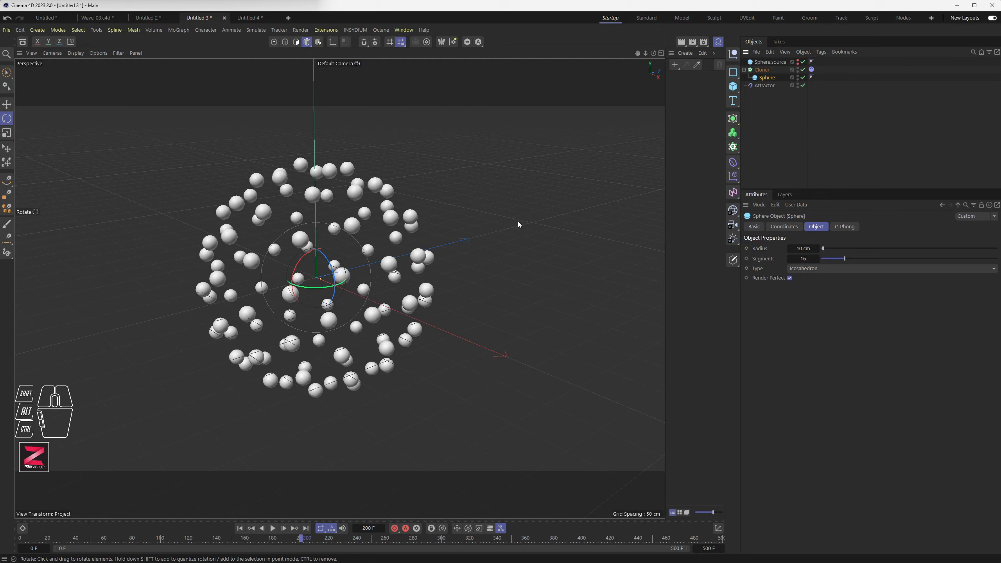
click(803, 69)
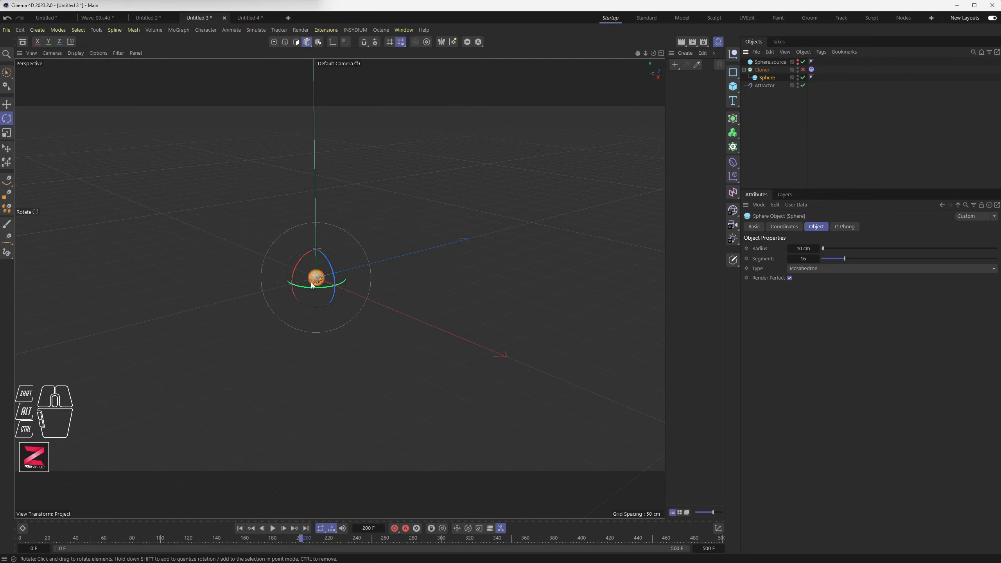
click(759, 63)
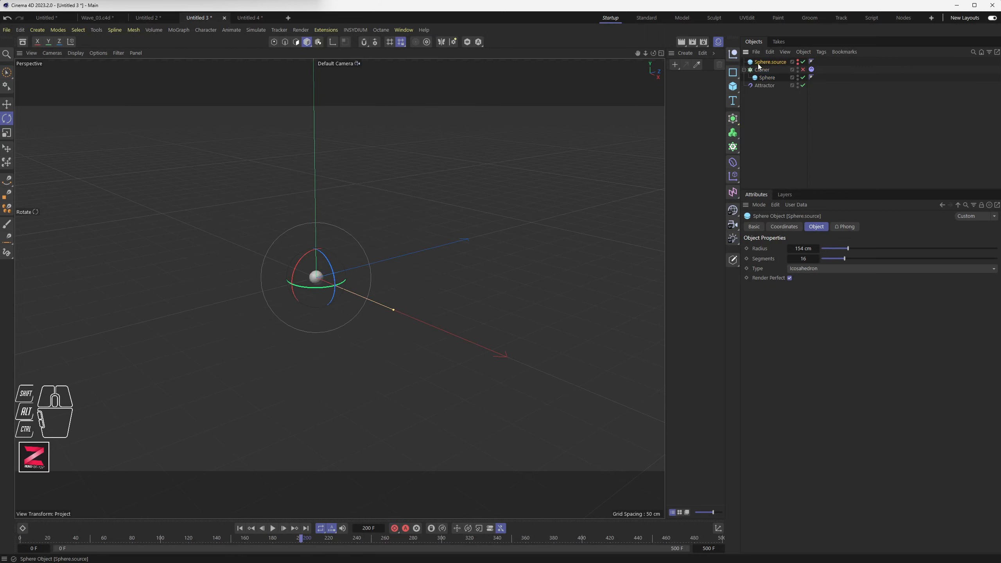
click(761, 70)
key(q)
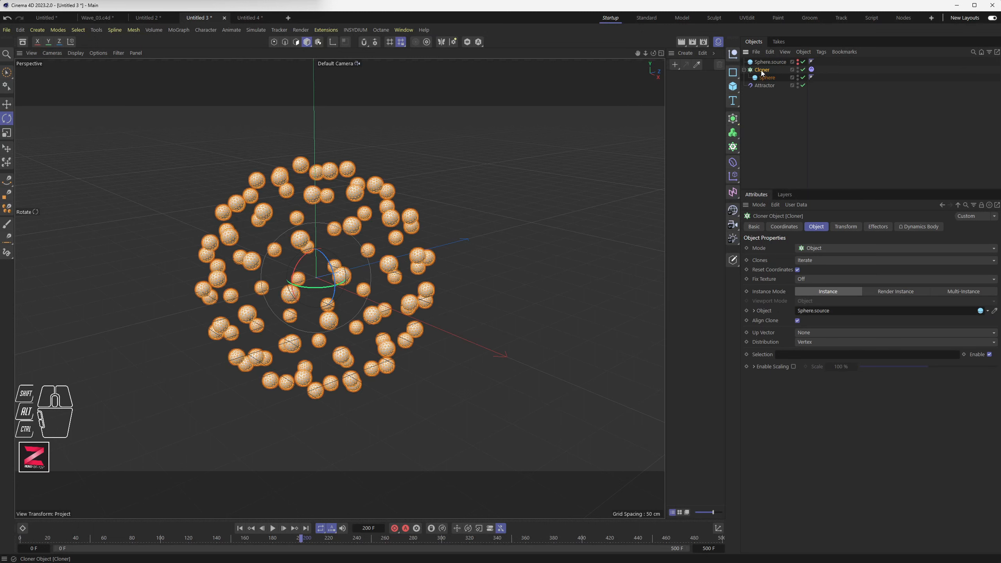
Review the cloner's Object mode, its Sphere.source link and its Vertex distribution.
click(809, 247)
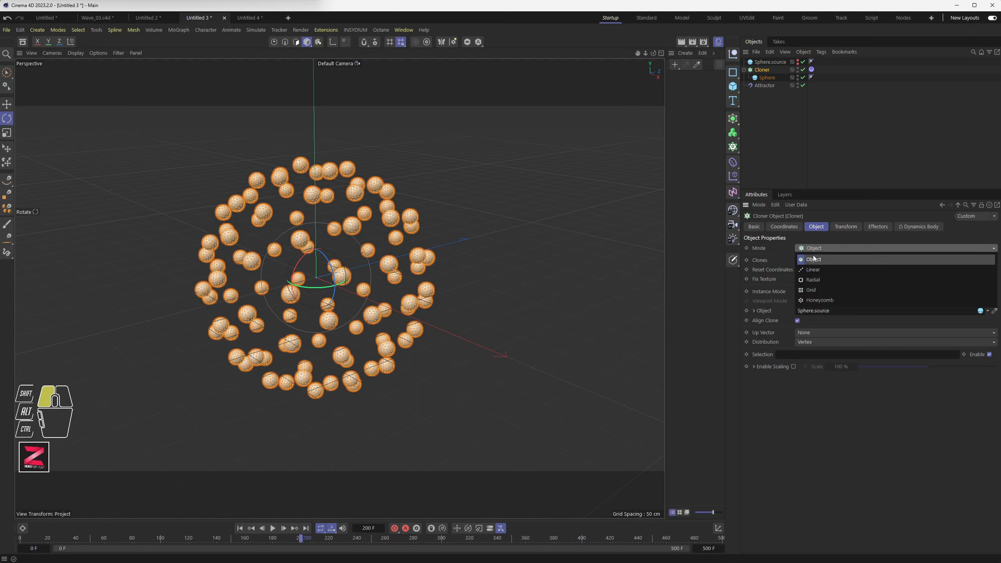
click(814, 259)
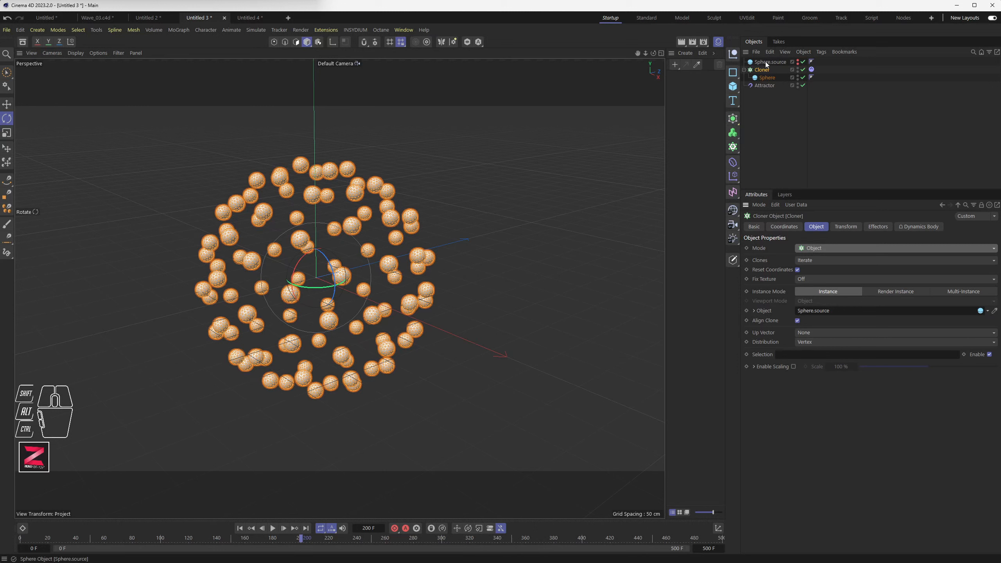
drag(749, 63, 829, 261)
drag(817, 303, 812, 314)
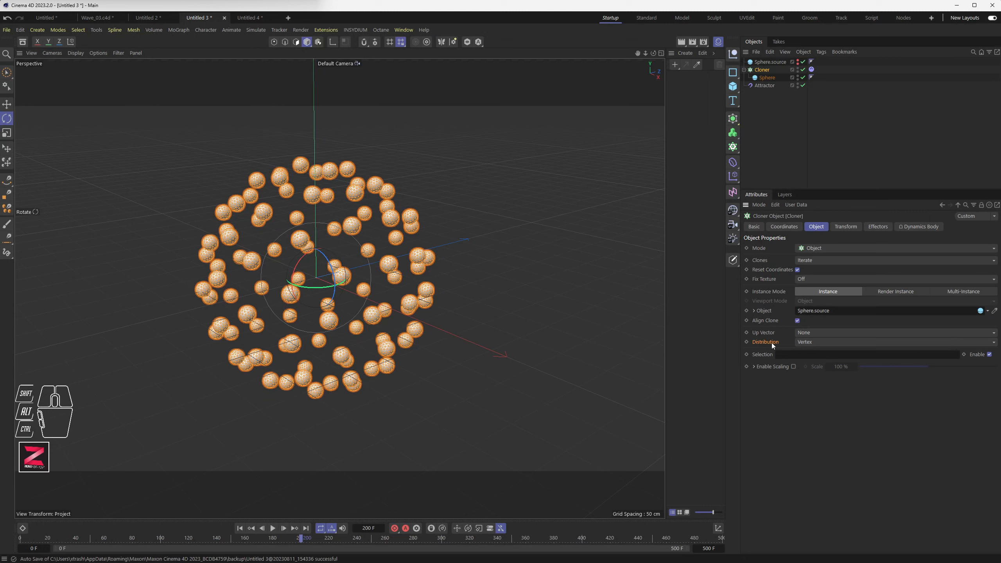
click(814, 342)
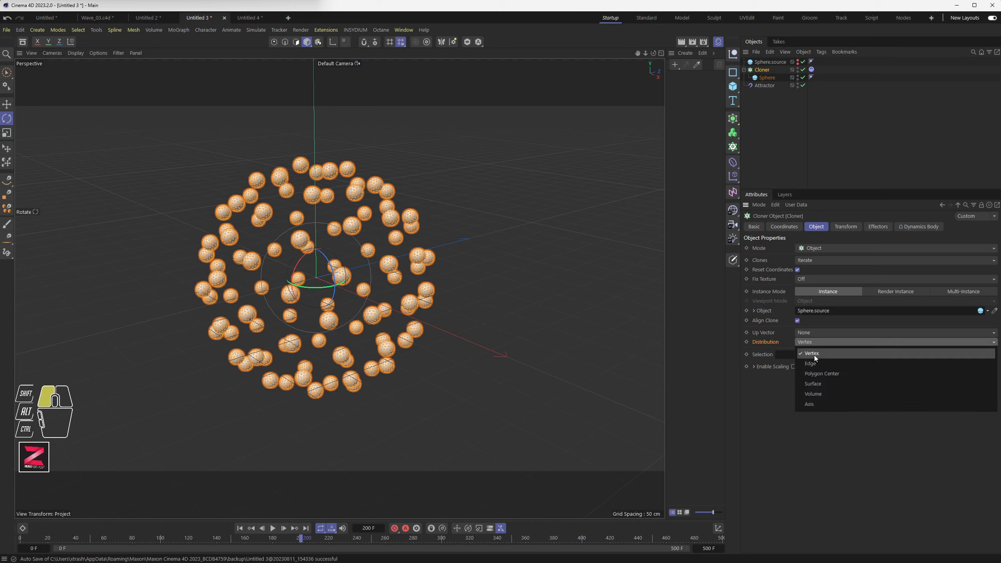
click(814, 356)
Temporarily show Sphere.source in the viewport to examine how the clones sit on its vertices, and hide it again.
click(767, 78)
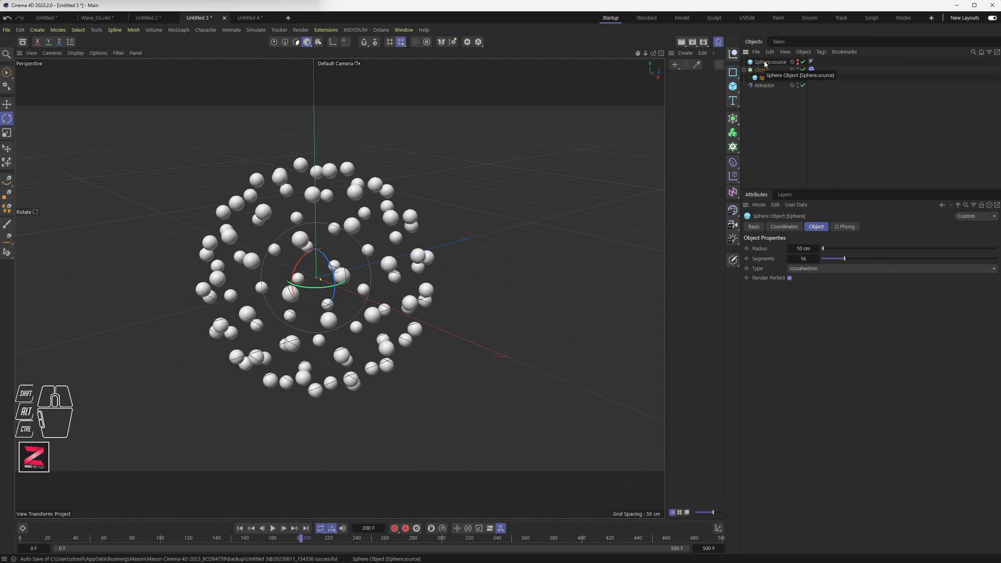
click(766, 63)
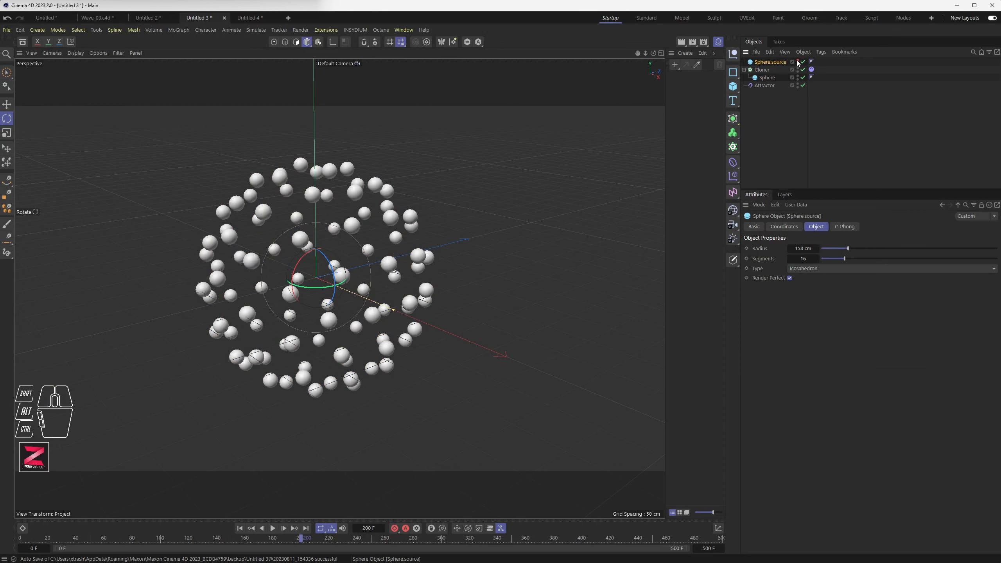
click(797, 61)
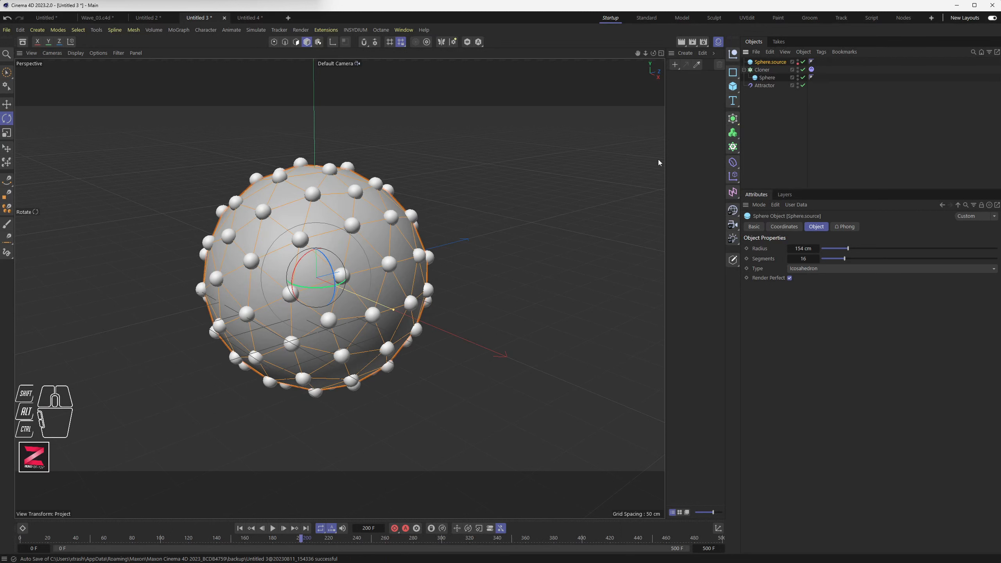
scroll(378, 268, up, 2)
alt+middle_drag(379, 268, 401, 274)
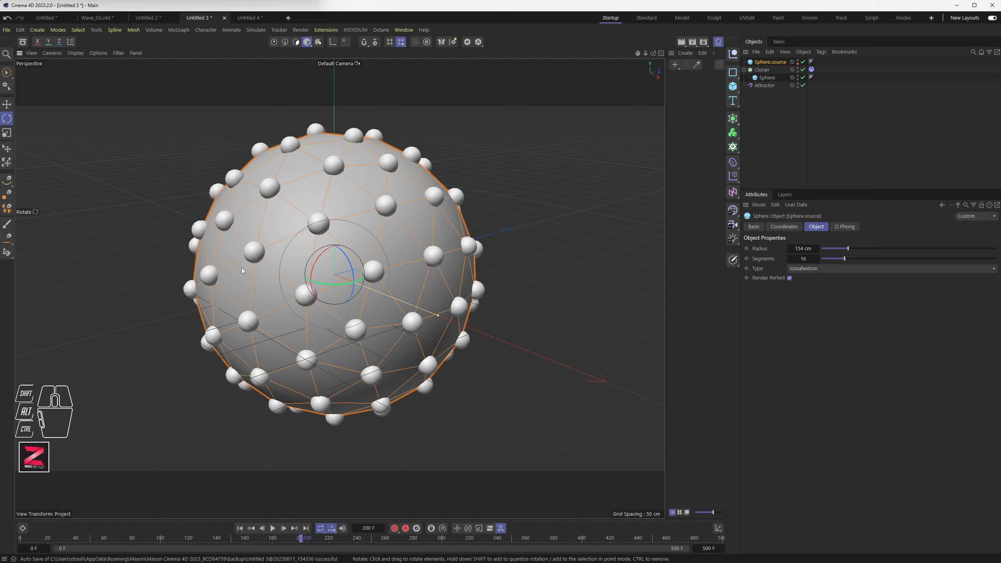
click(797, 62)
click(798, 62)
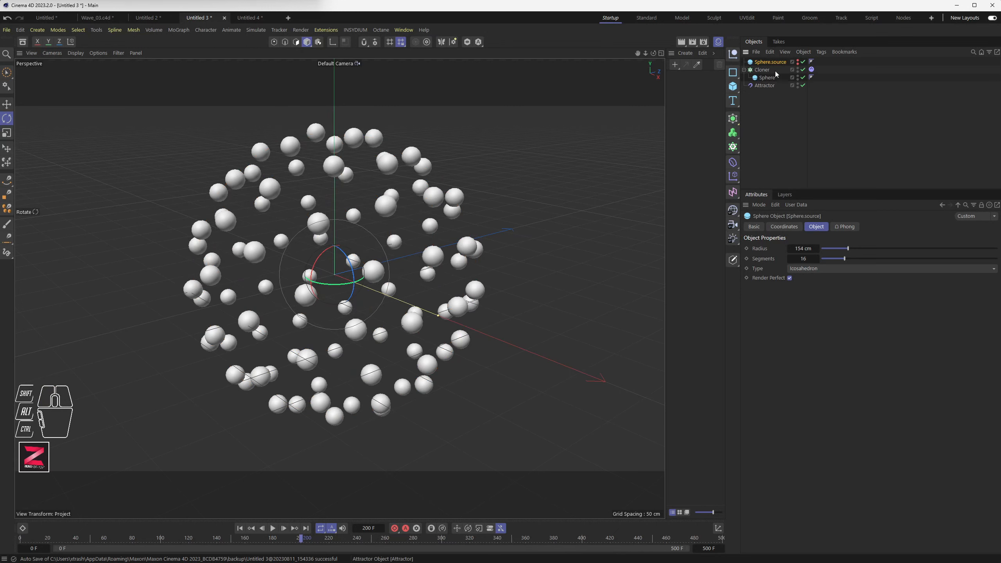
Examine the cloner's dynamics body tag and the Bullet Rigid Body tag option that provides it.
click(766, 70)
click(811, 70)
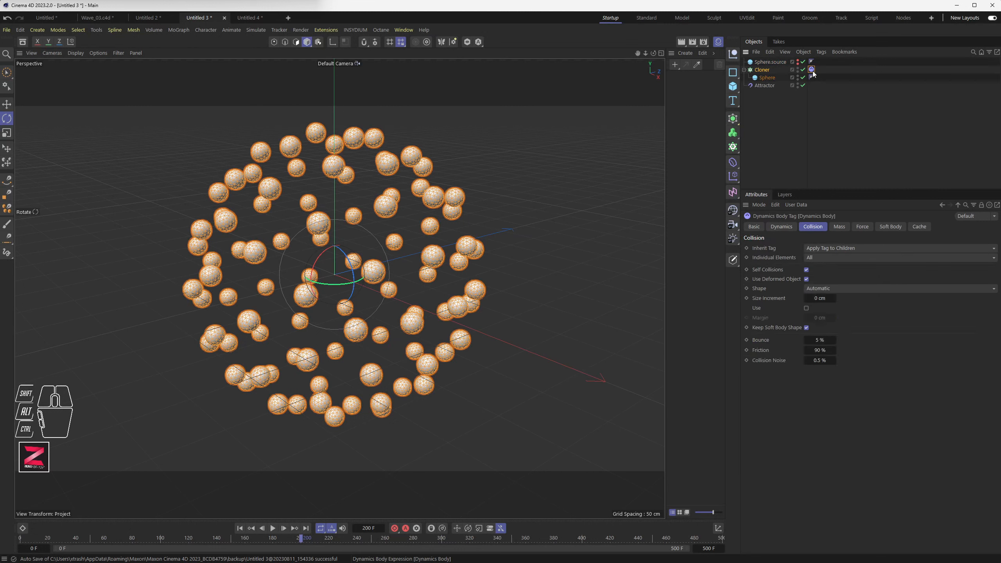
right_click(801, 79)
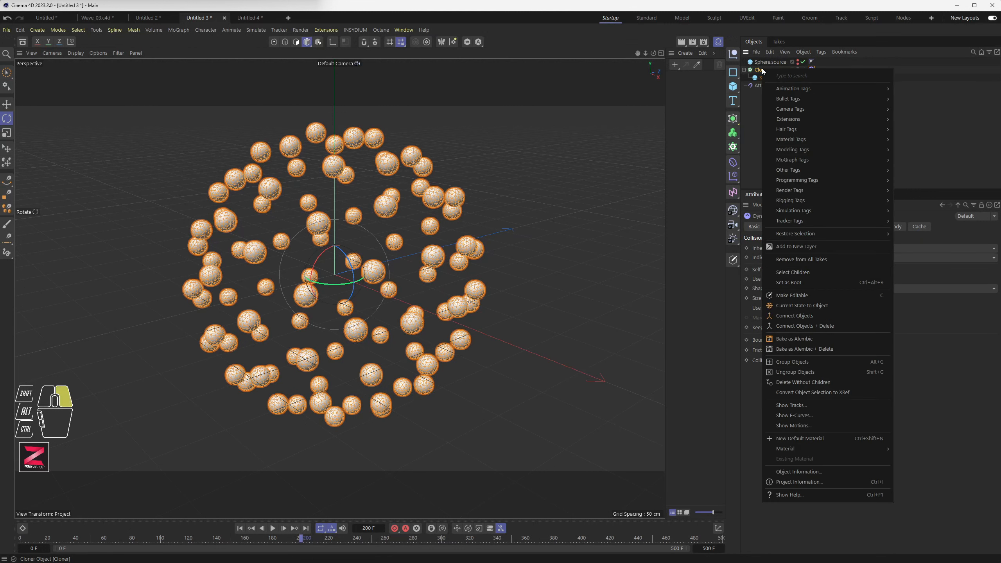
mouse_move(809, 101)
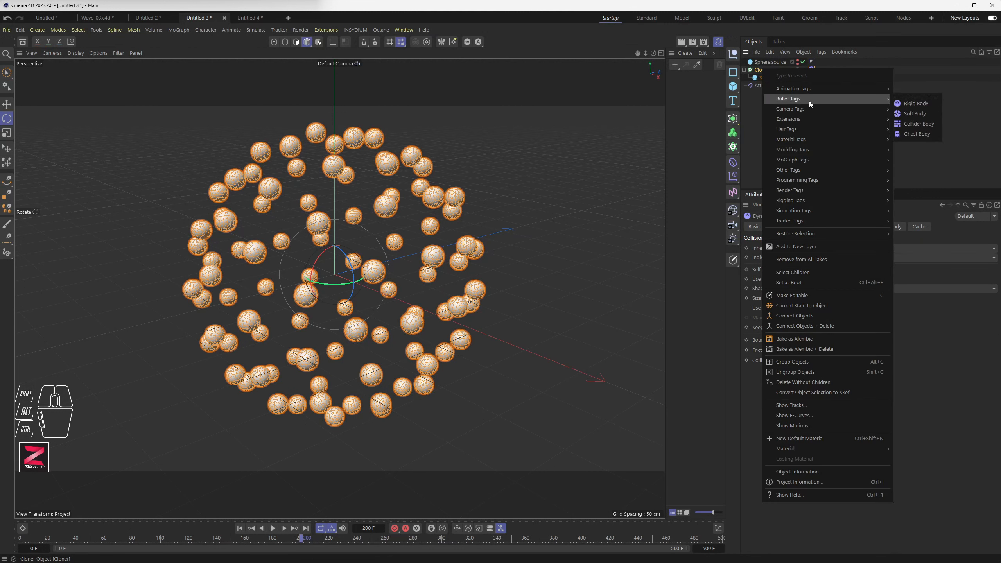
click(916, 104)
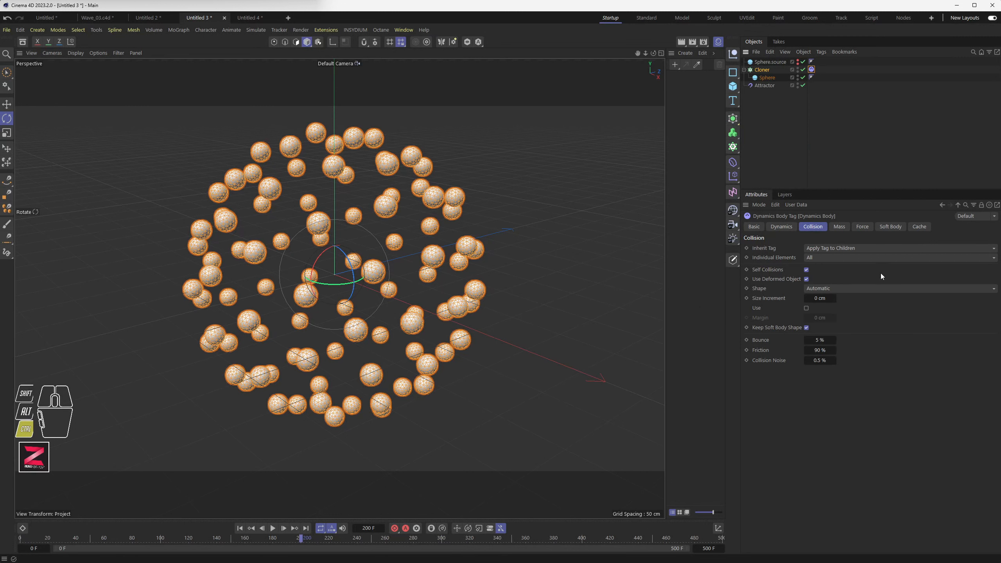
Check the Gravity value in the project's general Bullet dynamics settings.
key(ctrl+d)
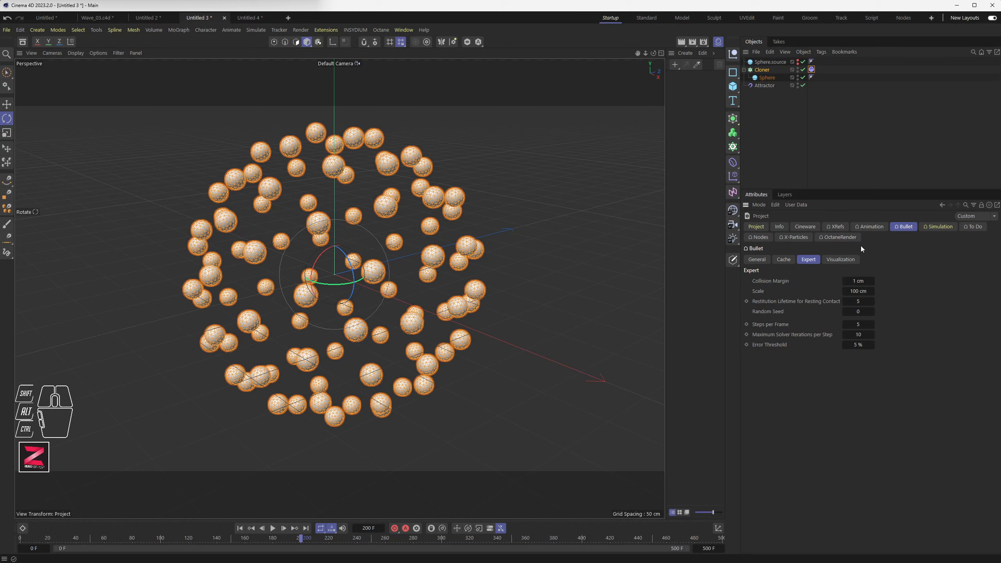
click(747, 260)
click(820, 315)
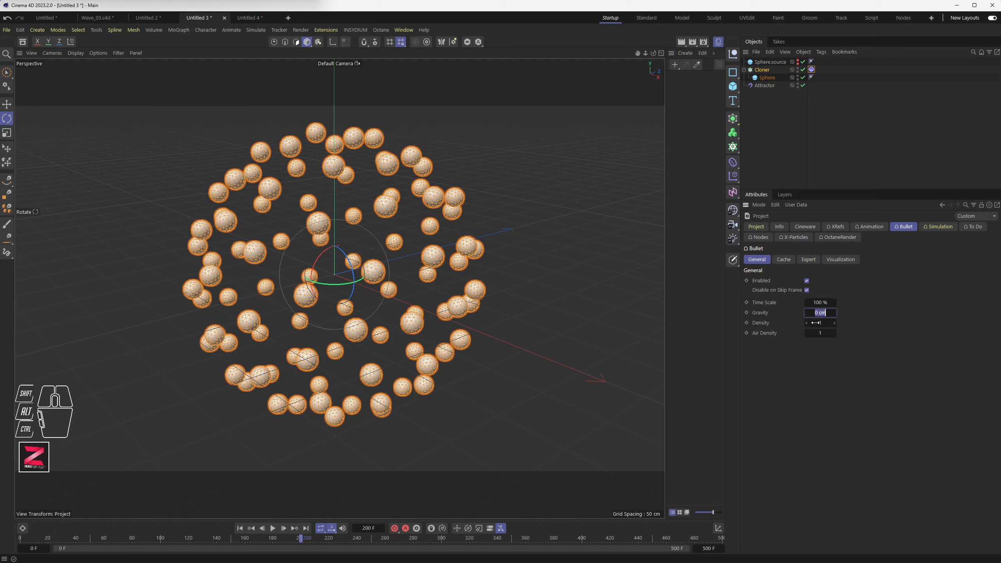
Examine the attractor's Speed Limit and play the simulation to watch the clones collide.
click(764, 86)
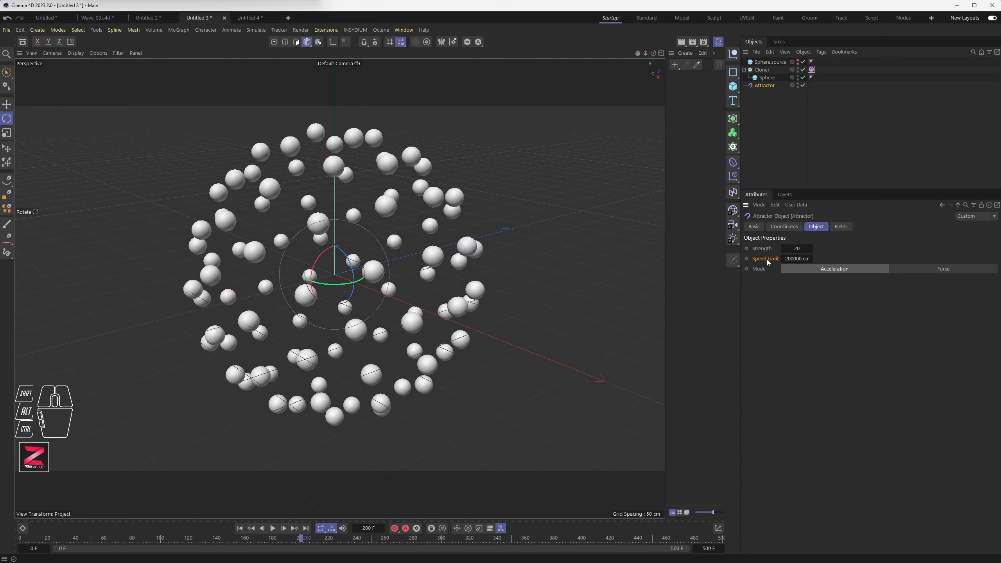
click(790, 259)
click(273, 528)
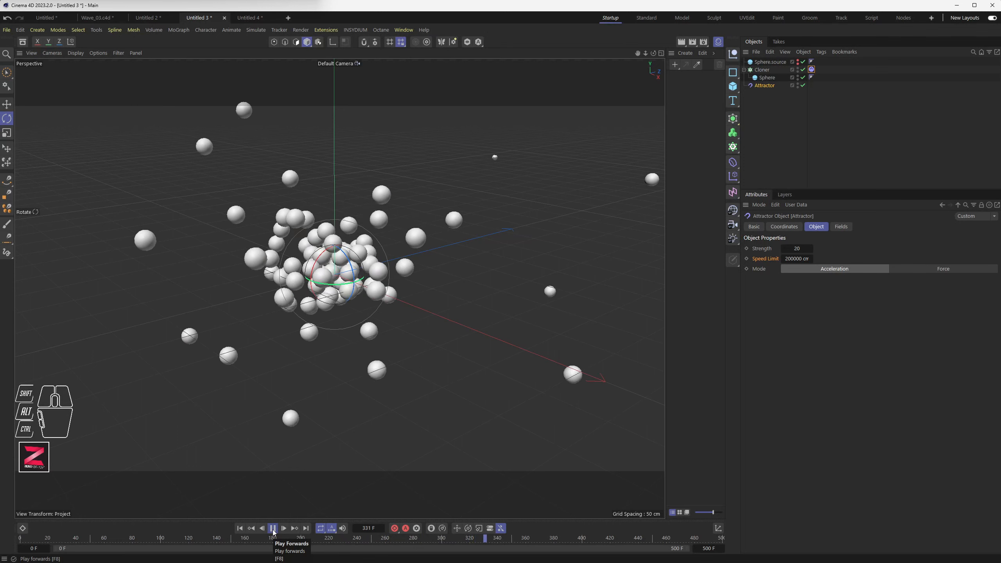
click(273, 531)
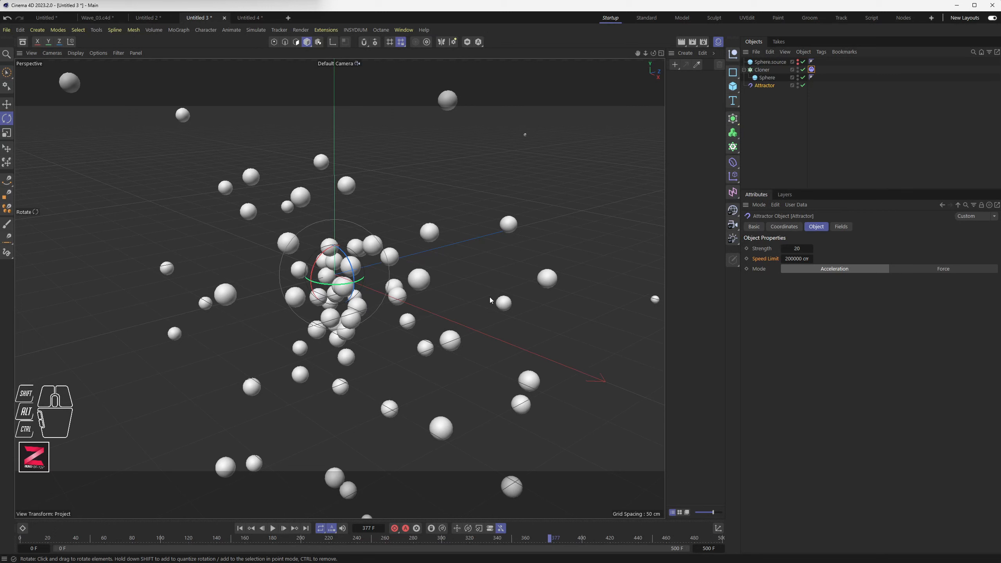
Set the attractor's Speed Limit to 2000 cm and replay the simulation from the first frame.
click(797, 259)
drag(802, 259, 762, 252)
text(2000)
key(Return)
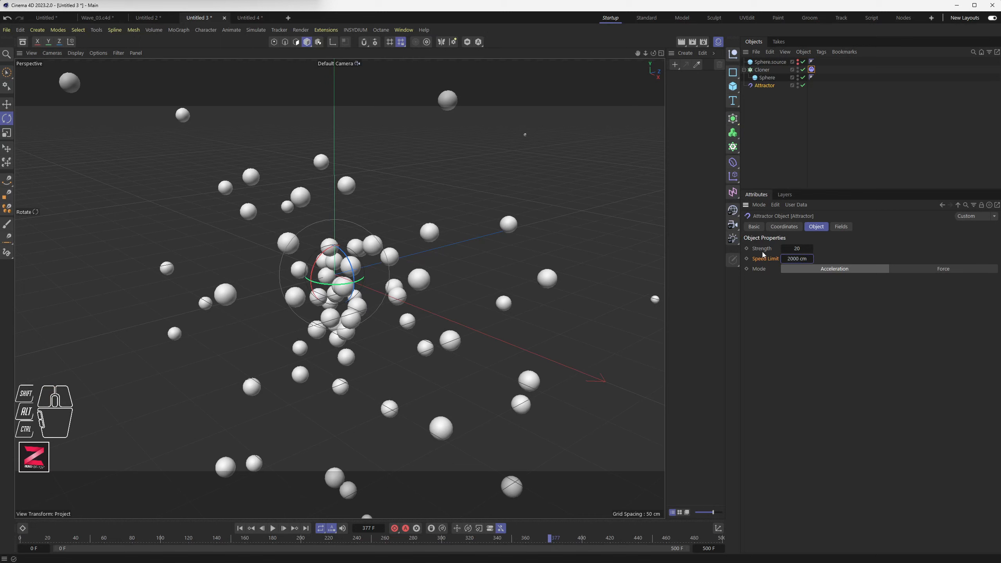
click(240, 528)
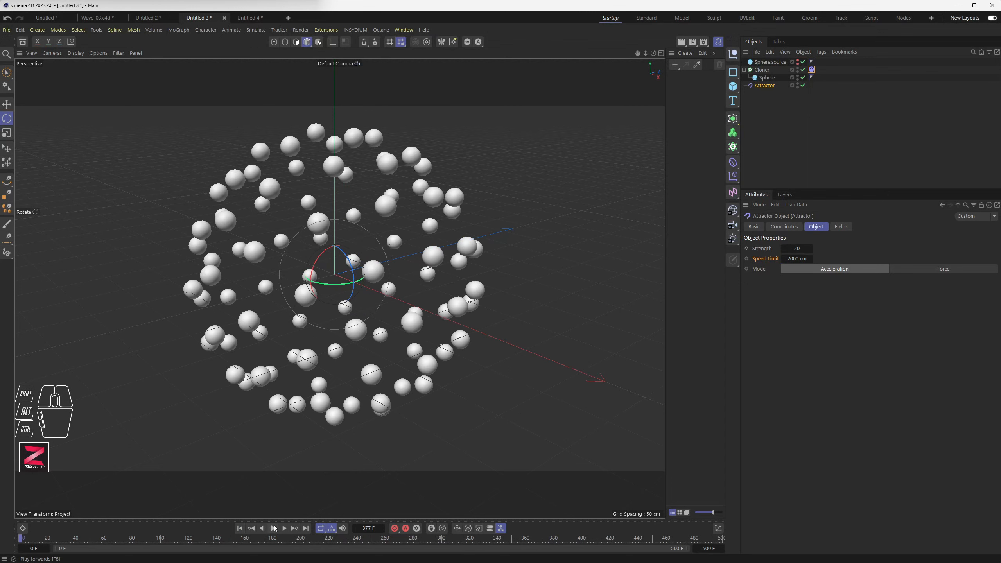
click(273, 528)
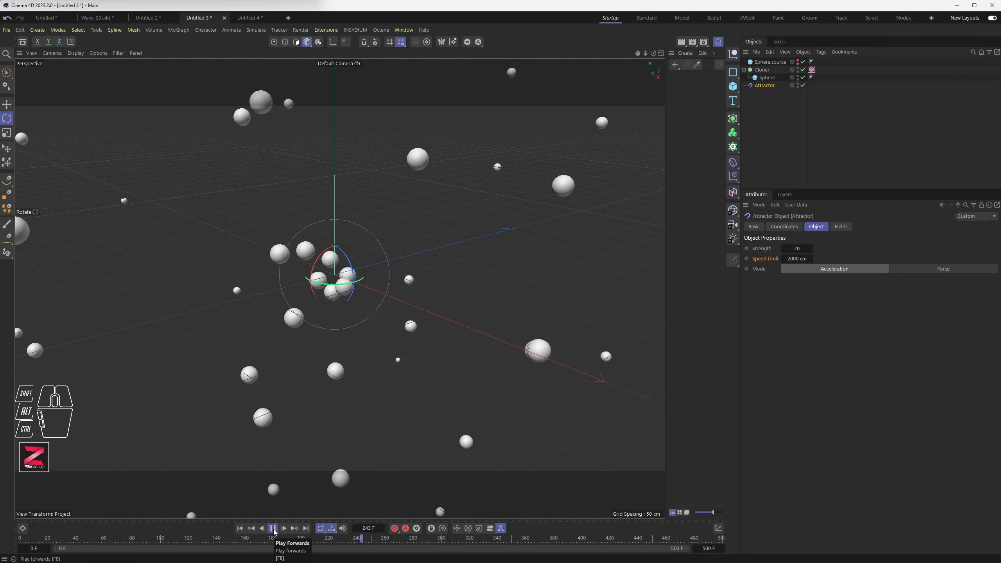
click(274, 532)
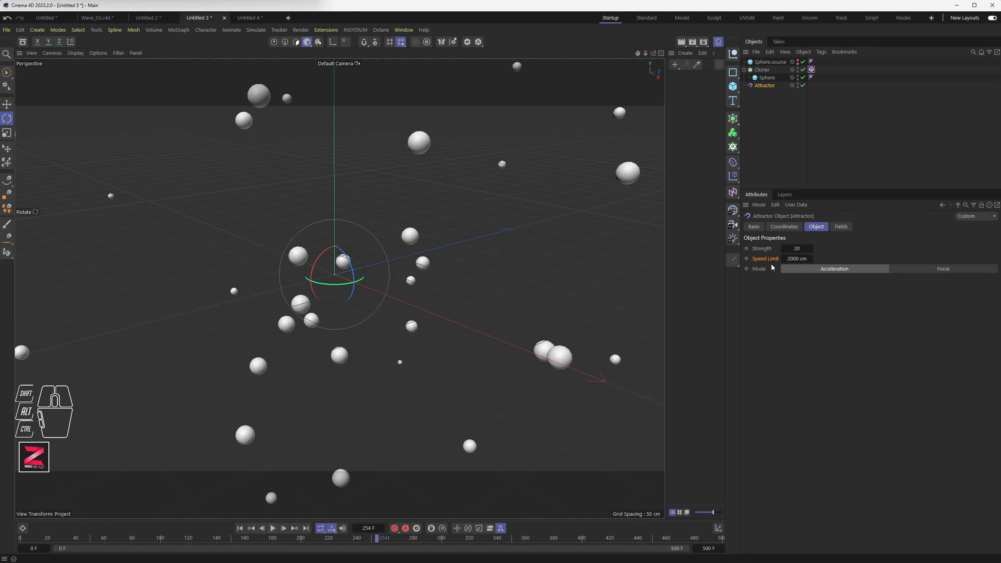
Try an attractor Speed Limit of 200 cm and replay the simulation from the first frame.
click(801, 259)
click(836, 269)
key(BackSpace)
click(240, 528)
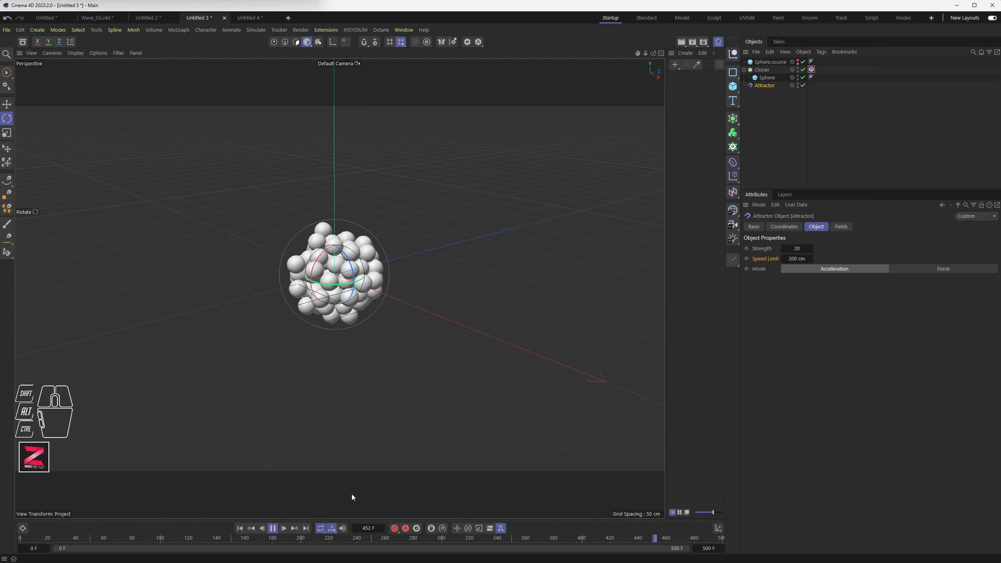
click(275, 530)
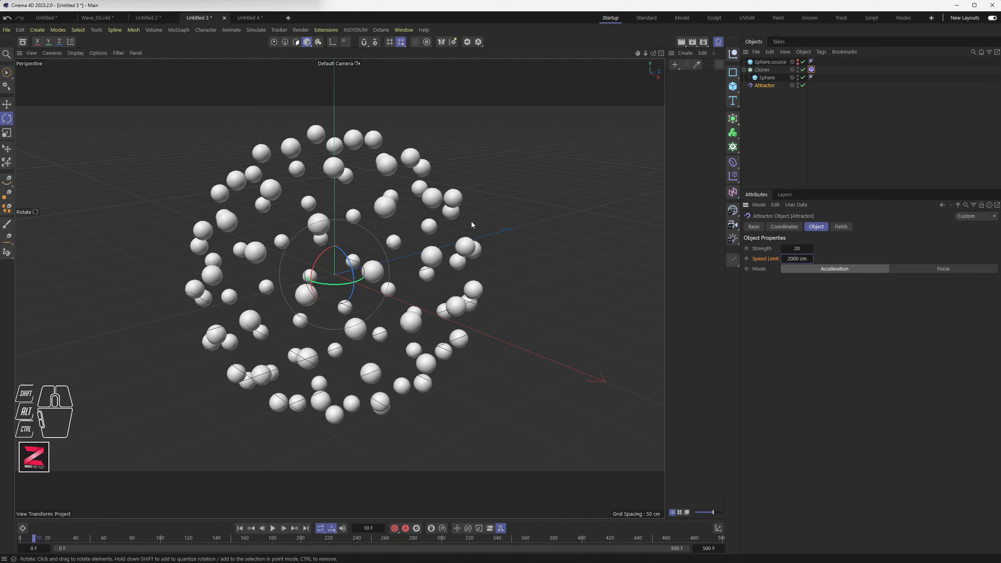
Add a sphere primitive at the attractor's position in the centre of the clones and set its type to Icosahedron.
click(765, 86)
scroll(335, 275, up, 2)
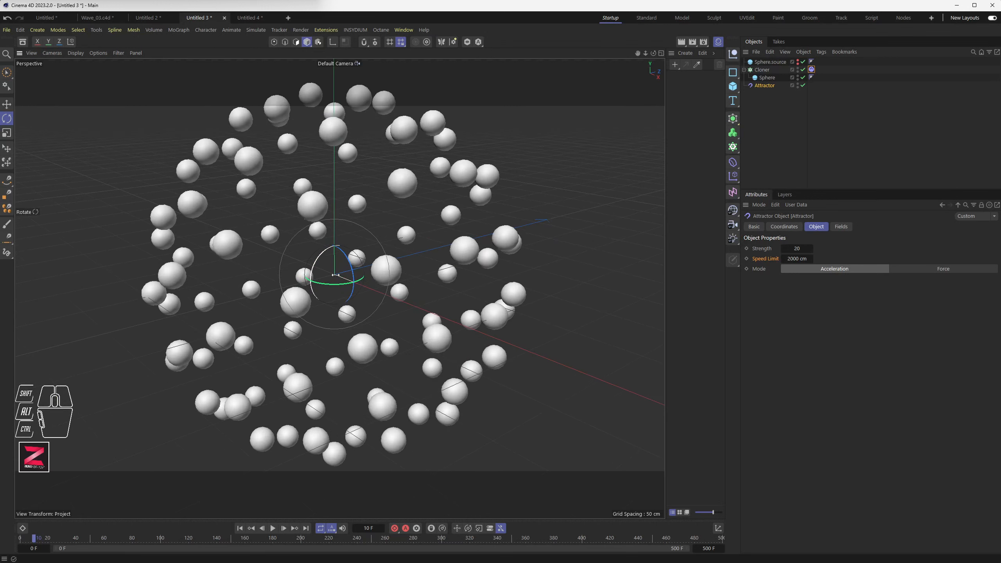
scroll(335, 275, up, 1)
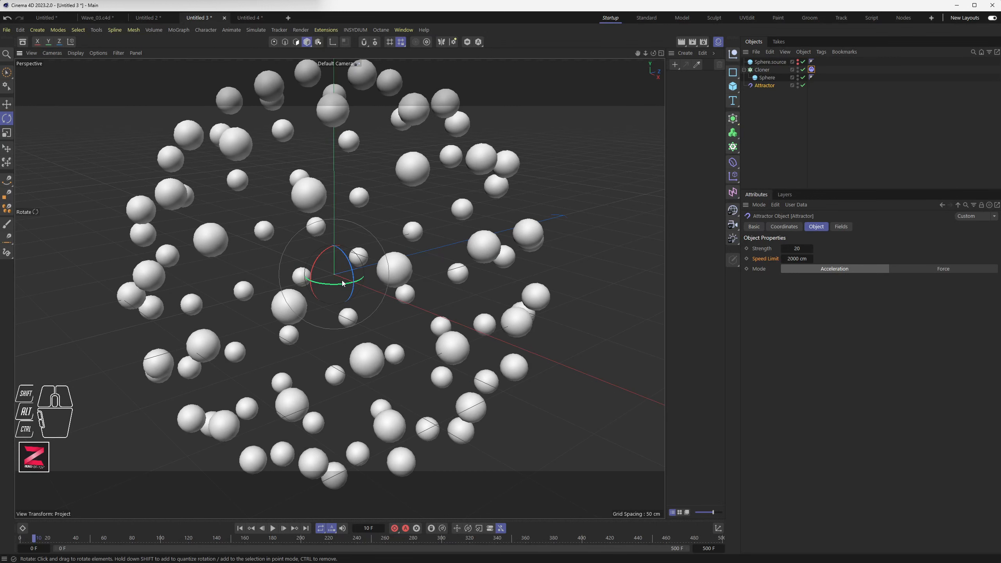
click(743, 110)
click(734, 88)
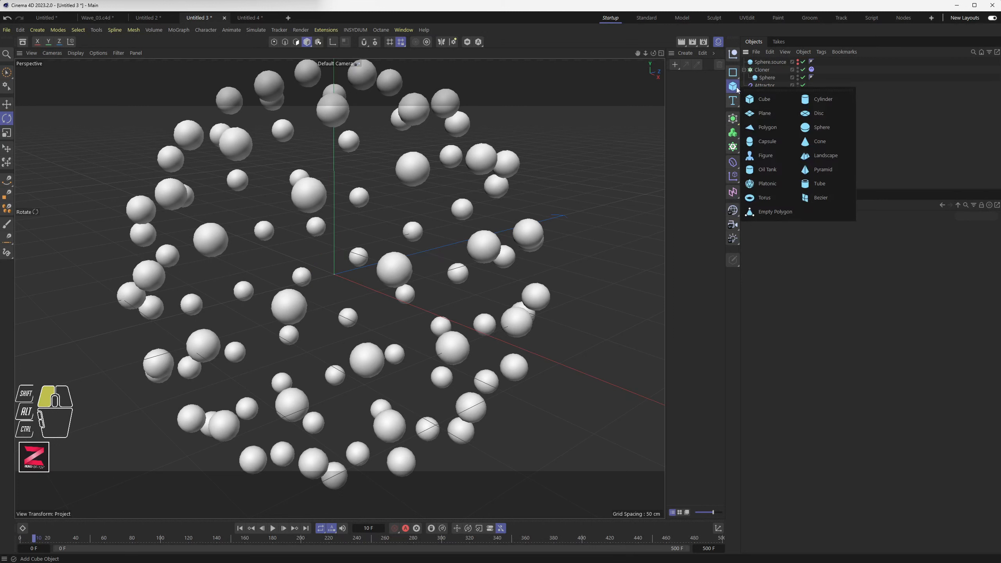
click(816, 126)
click(812, 269)
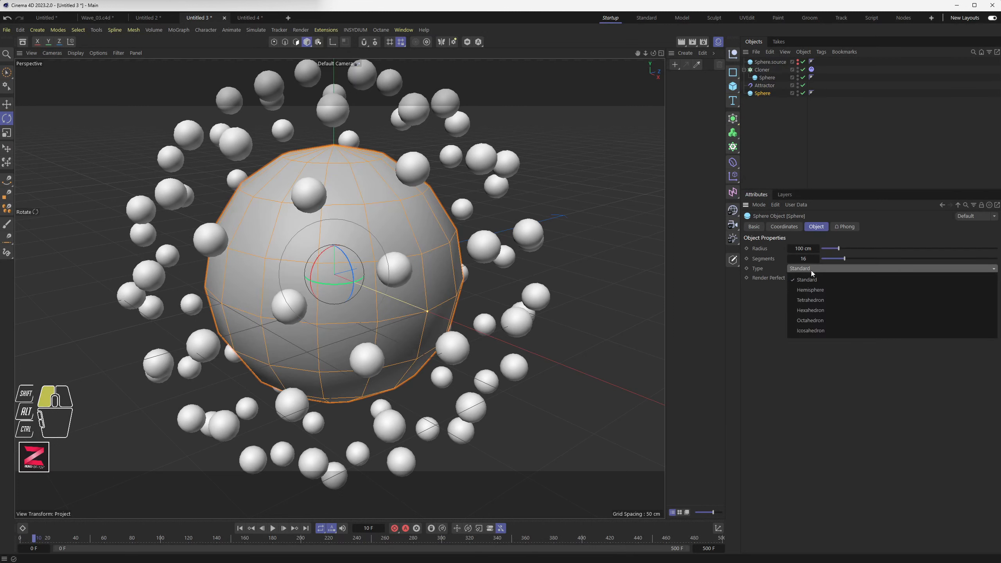
click(817, 333)
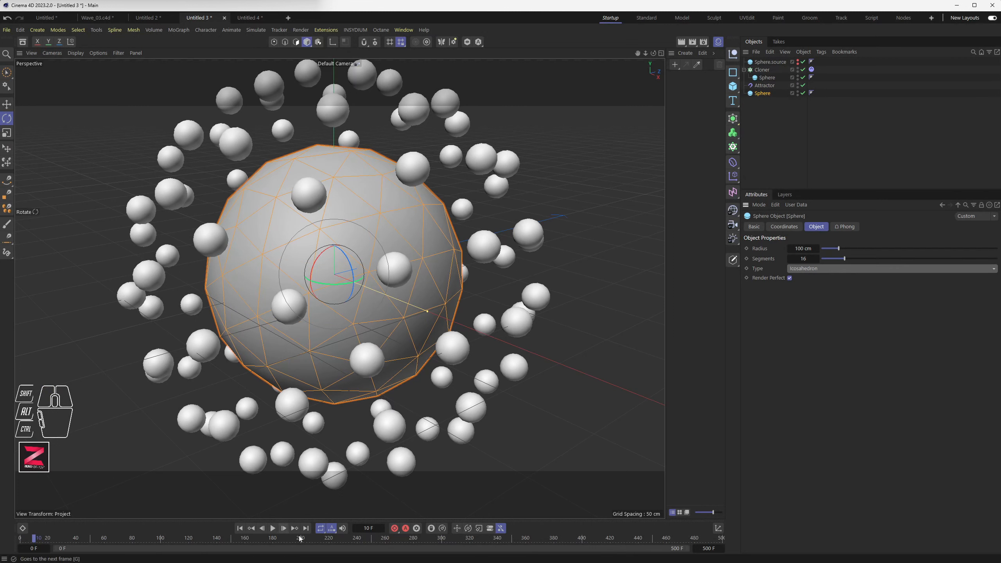
Set the central sphere to 32 segments and a radius of 1 cm.
click(804, 259)
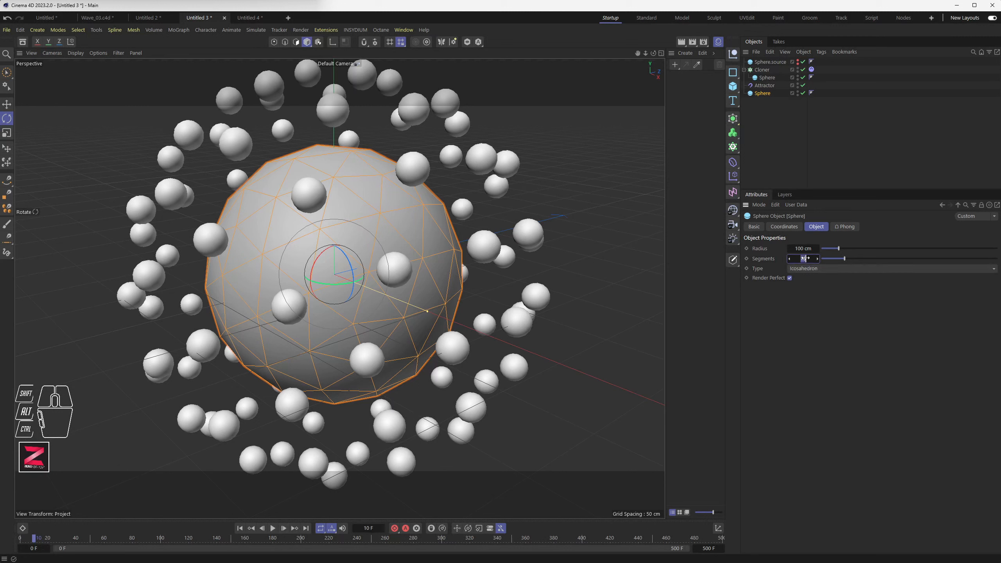
key(Return)
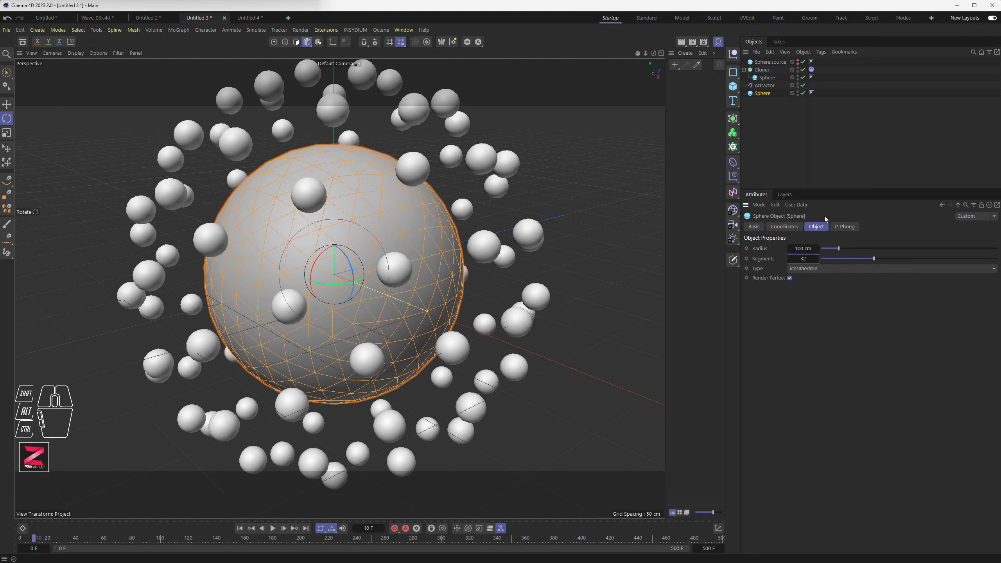
drag(837, 249, 822, 251)
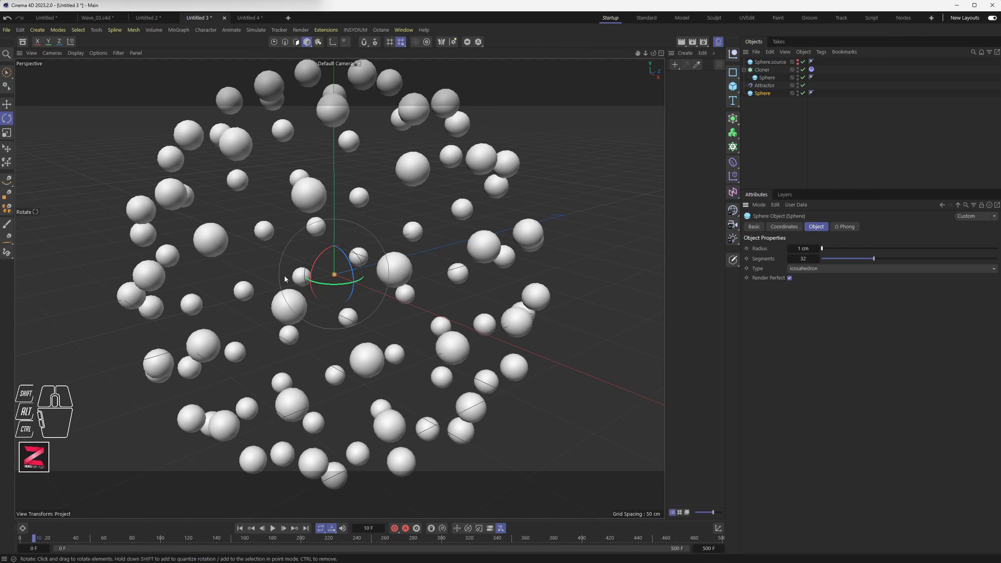
Compare the small sphere's position with the attractor, hide the sphere, and give it a Bullet Collider Body tag.
scroll(336, 277, up, 15)
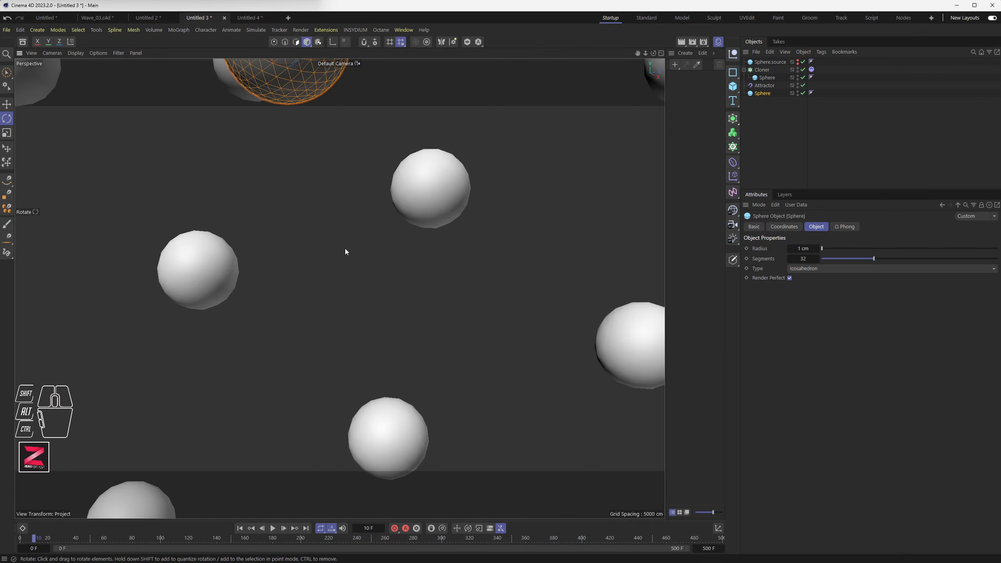
key(o)
click(764, 86)
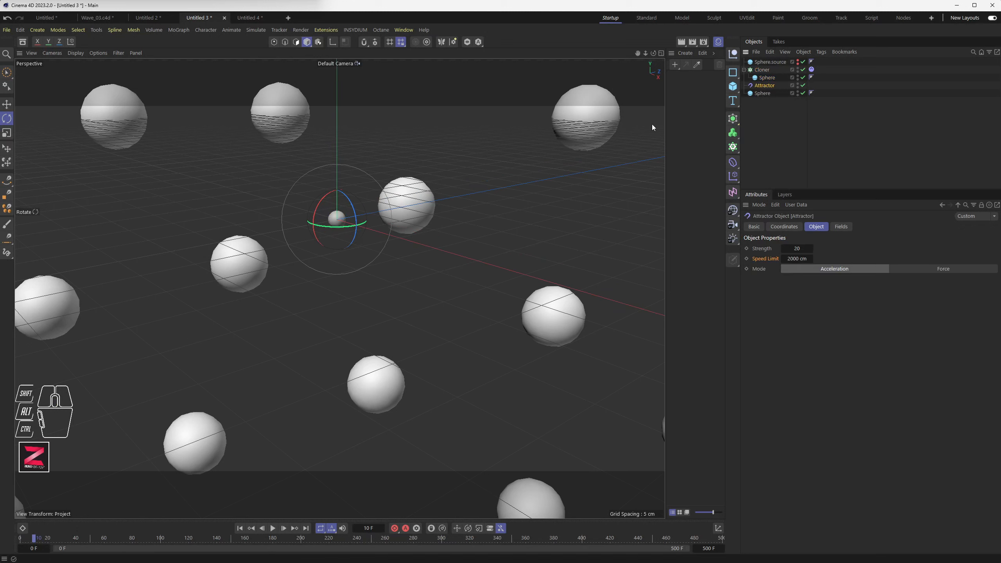
click(763, 93)
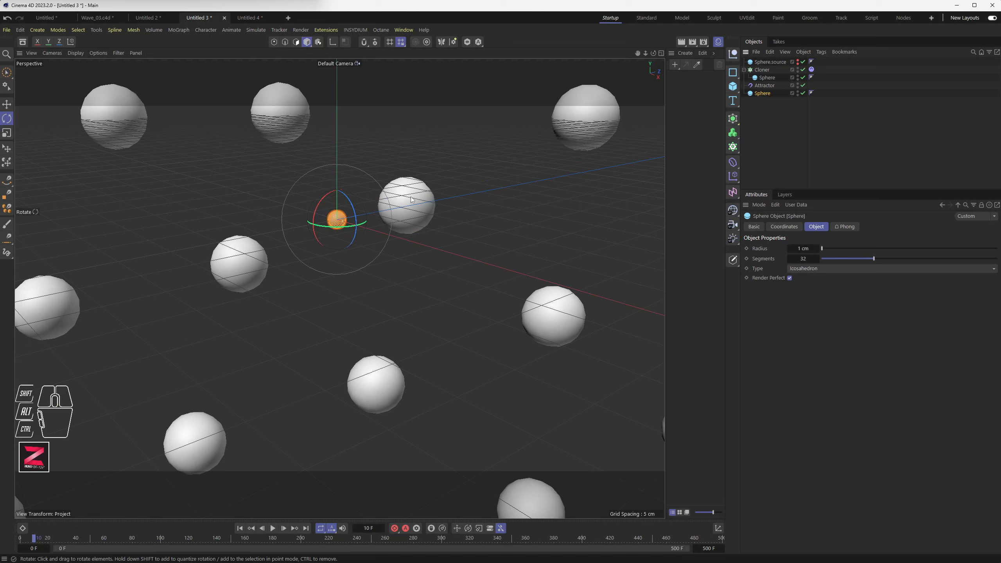
click(798, 92)
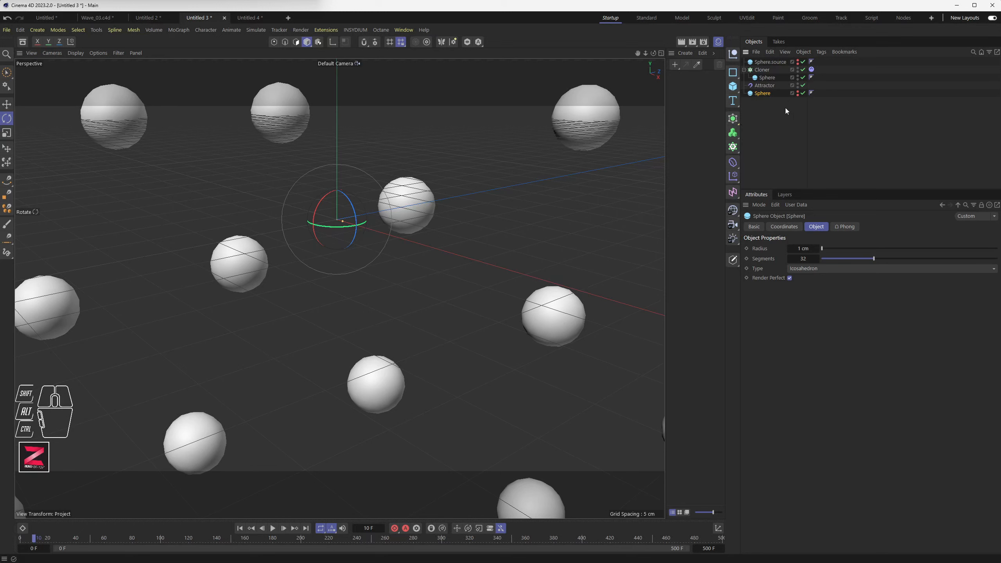
right_click(763, 95)
mouse_move(826, 124)
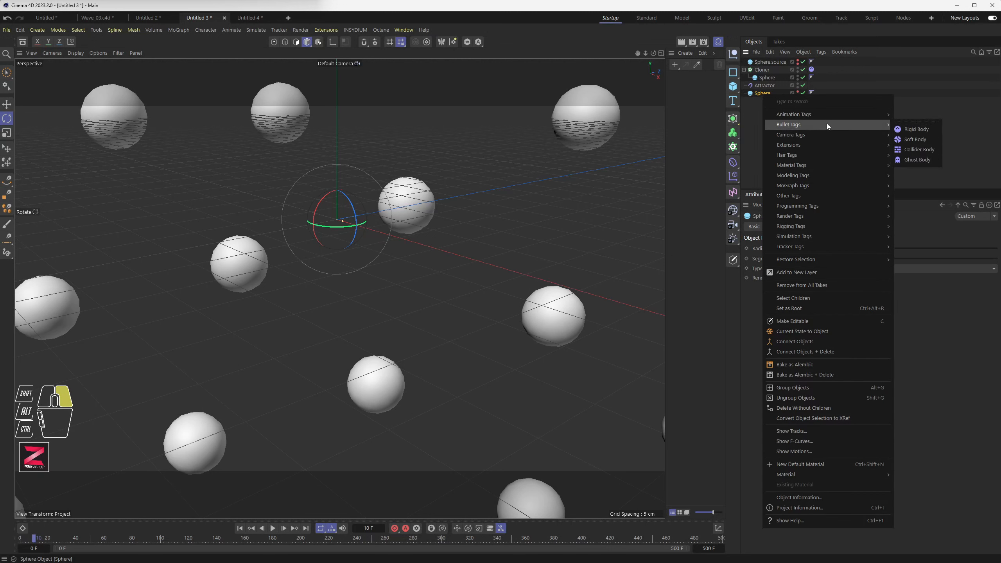
click(912, 149)
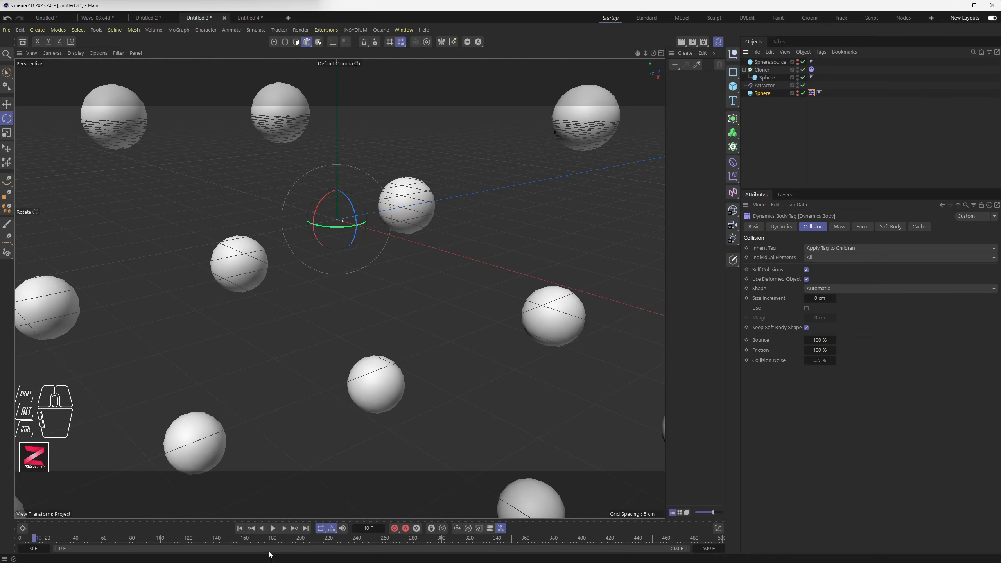
Play the simulation and examine up close how the clones pack around the hidden central collider.
click(273, 528)
mouse_move(369, 332)
alt+mouse_down()
mouse_move(374, 346)
mouse_move(369, 332)
alt+mouse_up()
alt+middle_drag(354, 474, 317, 125)
alt+middle_drag(349, 454, 328, 158)
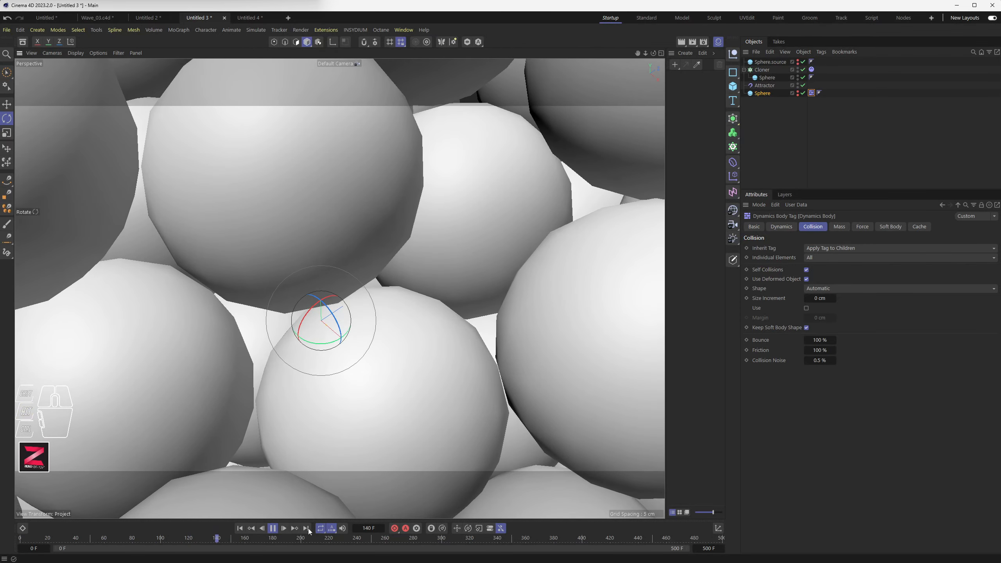
click(273, 529)
scroll(383, 398, down, 12)
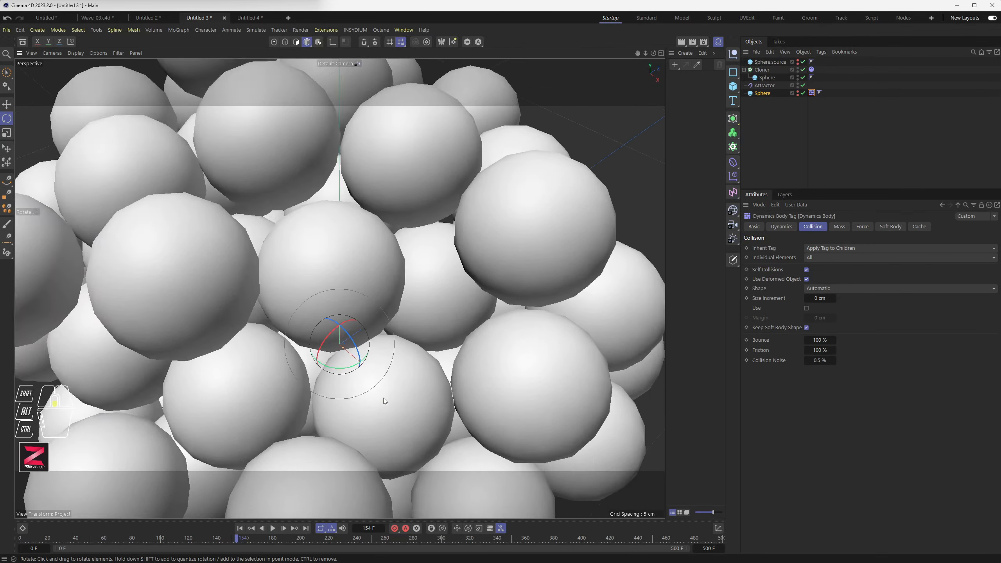
alt+drag(351, 414, 320, 348)
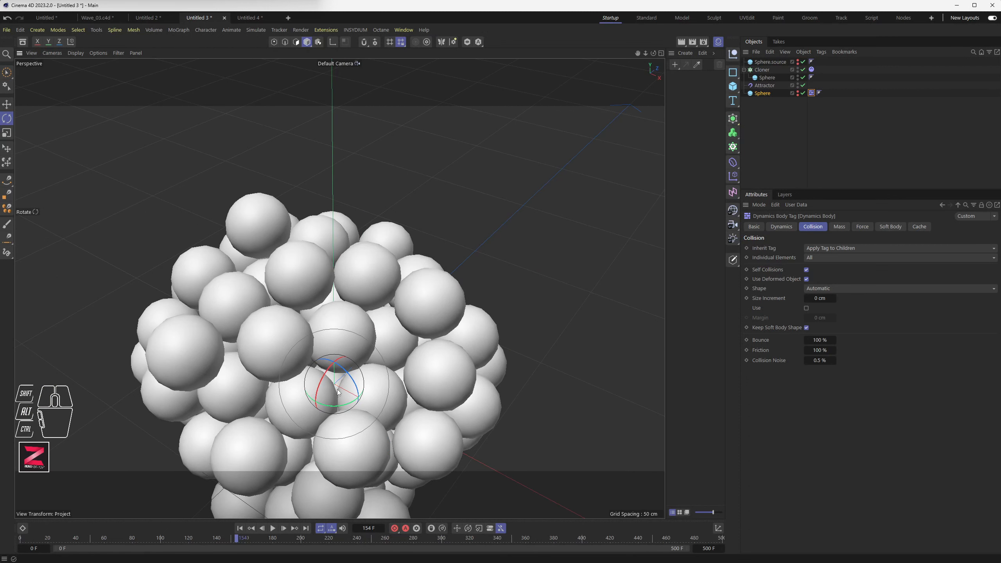
scroll(337, 392, up, 10)
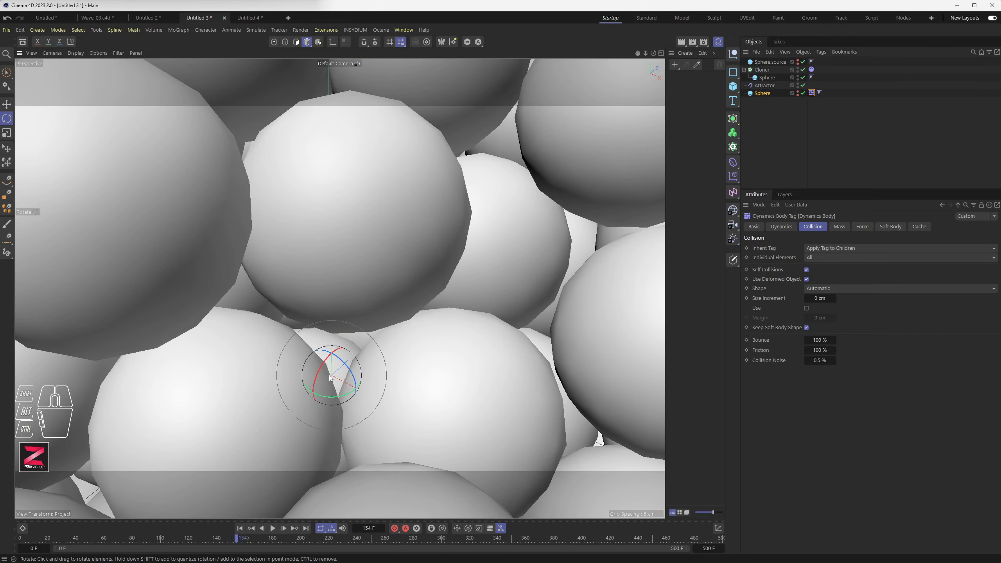
alt+drag(336, 385, 345, 341)
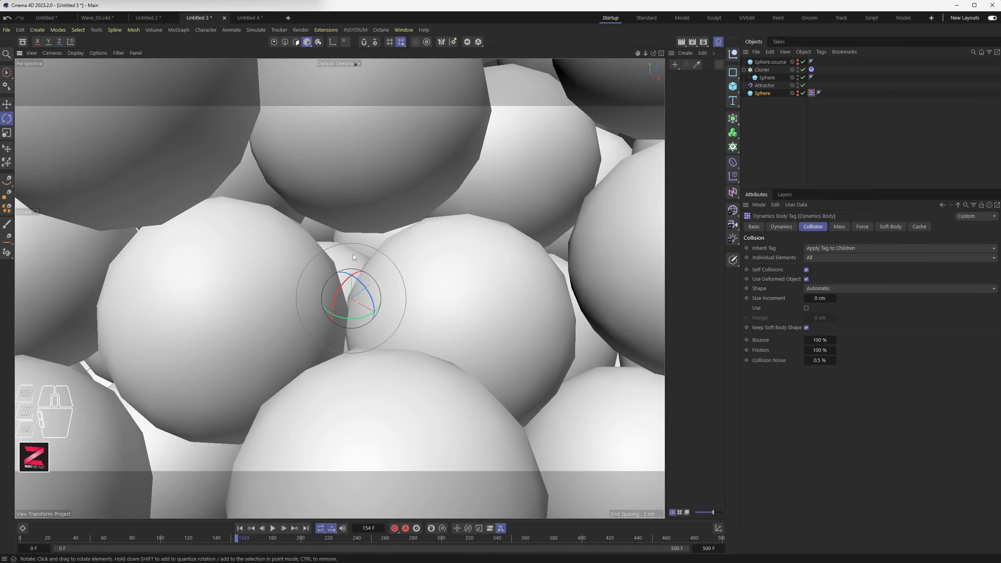
Switch to the Untitled 4 document, return to the first frame, and add a sphere primitive at the origin.
click(254, 17)
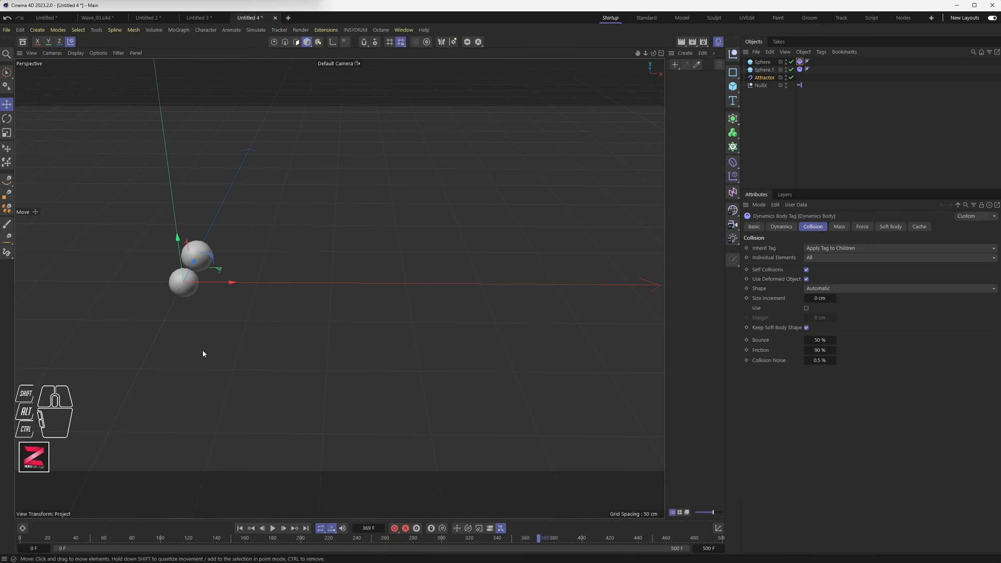
click(240, 528)
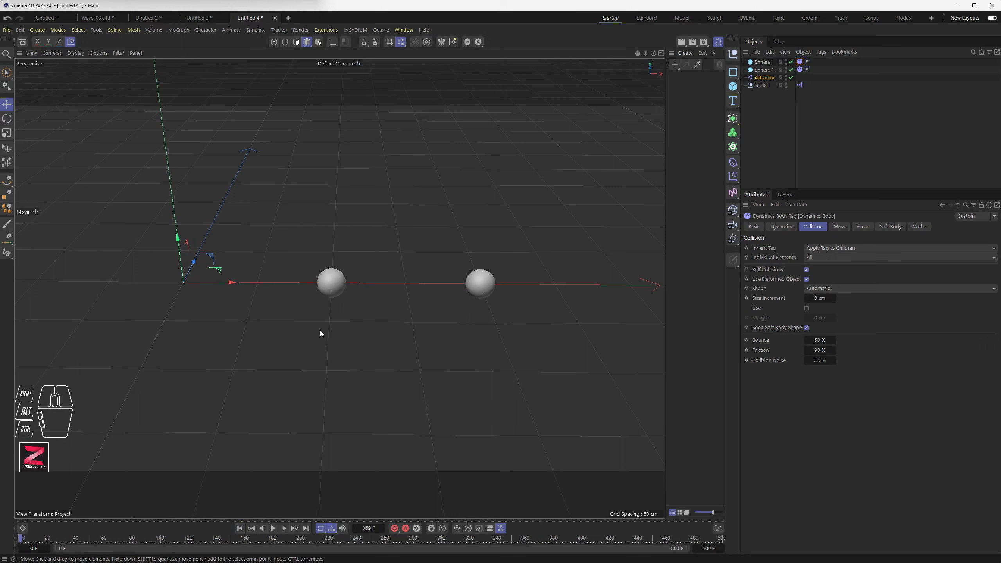
click(732, 88)
drag(846, 114, 827, 127)
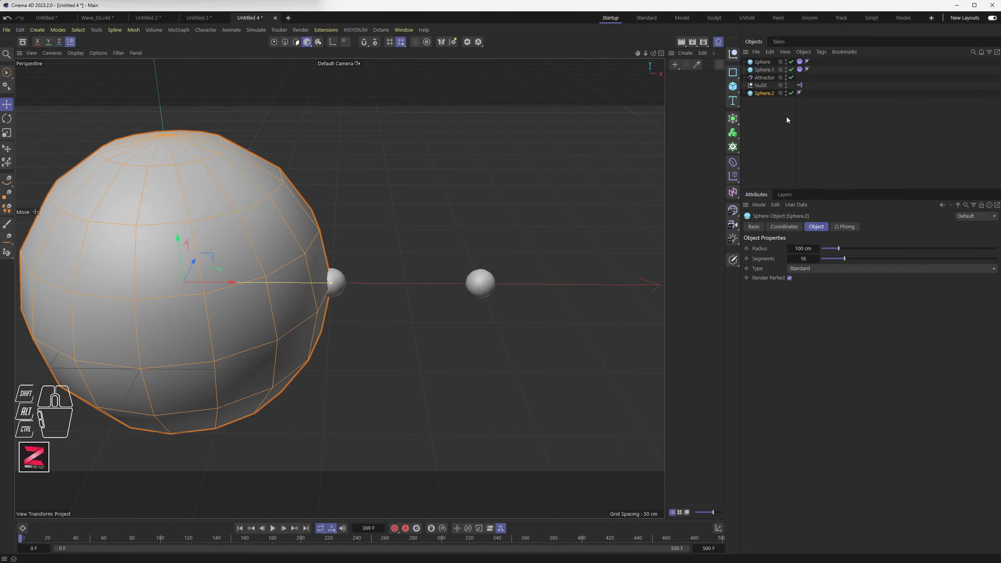
Set the new sphere's radius to 1 cm and its segments to 32, and change its type.
text(1)
key(Tab)
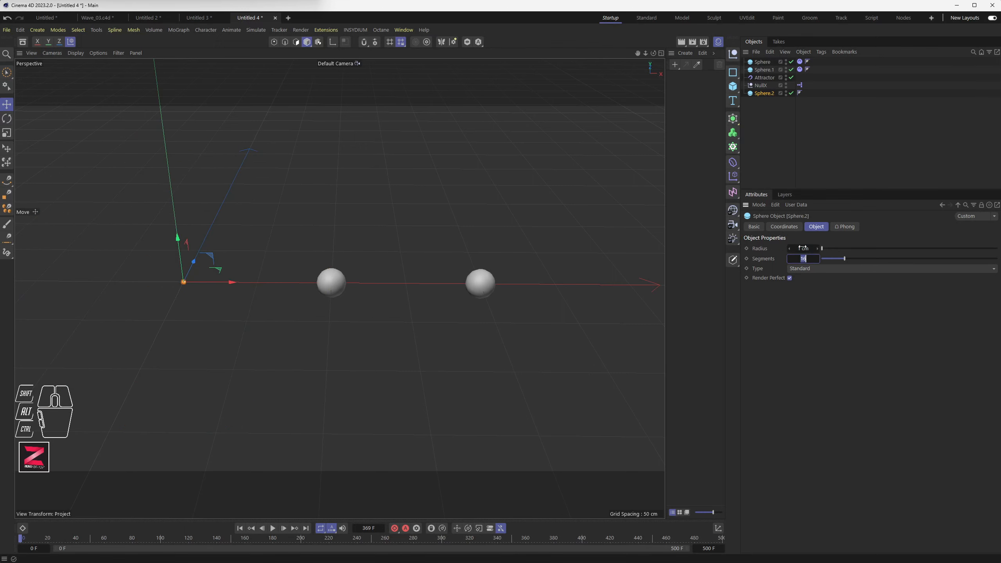
text(32)
key(Tab)
click(827, 268)
click(829, 321)
Give the 1 cm sphere at the origin a Bullet Collider Body tag.
right_click(761, 95)
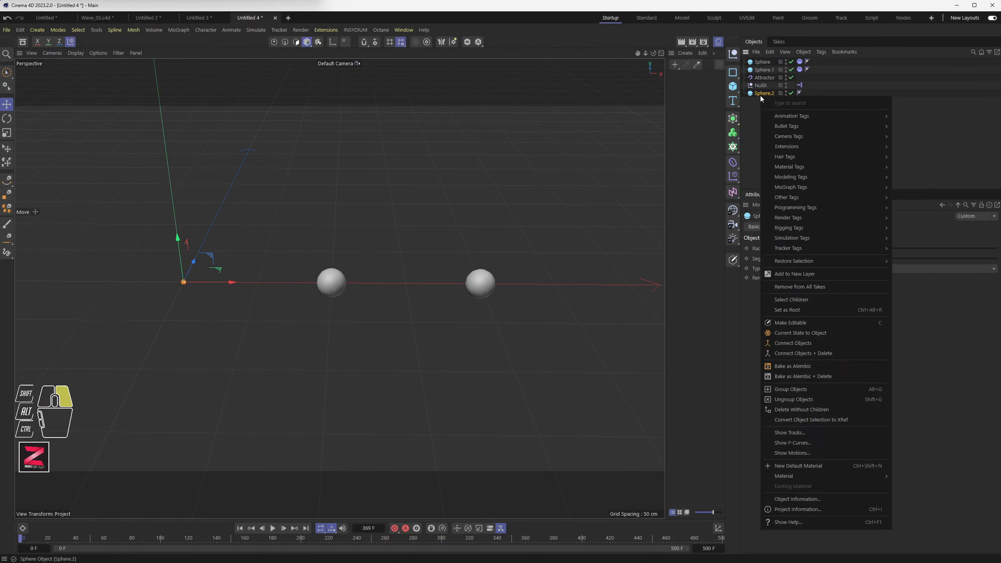
mouse_move(863, 127)
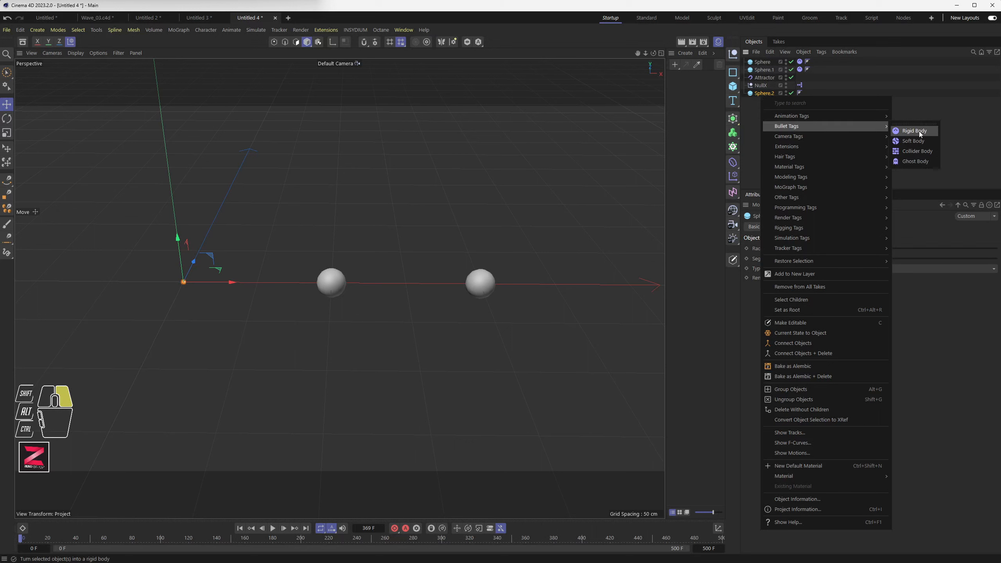
click(920, 152)
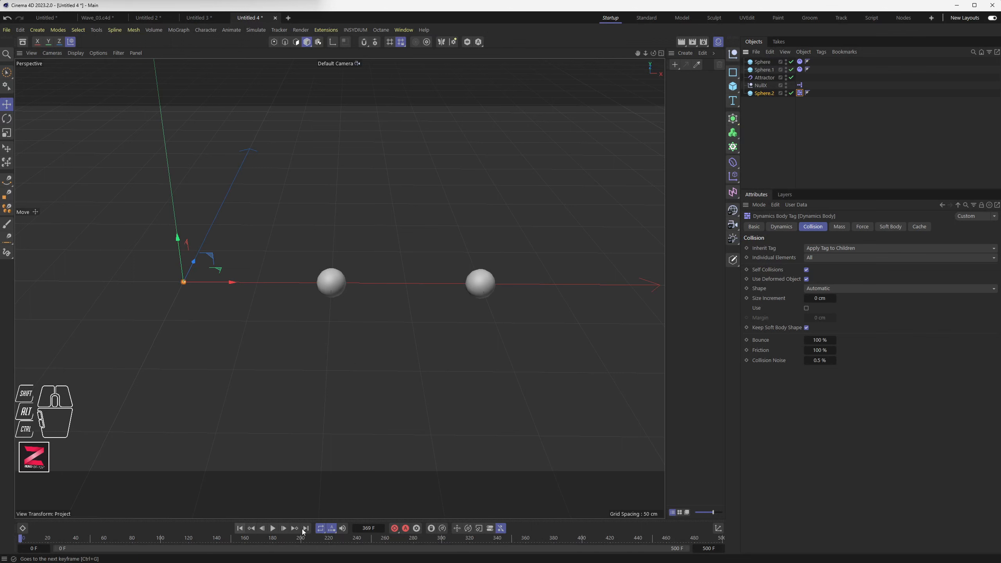
Play the simulation and examine up close how the two spheres behave around the central collider, returning to the first frame.
scroll(197, 288, up, 9)
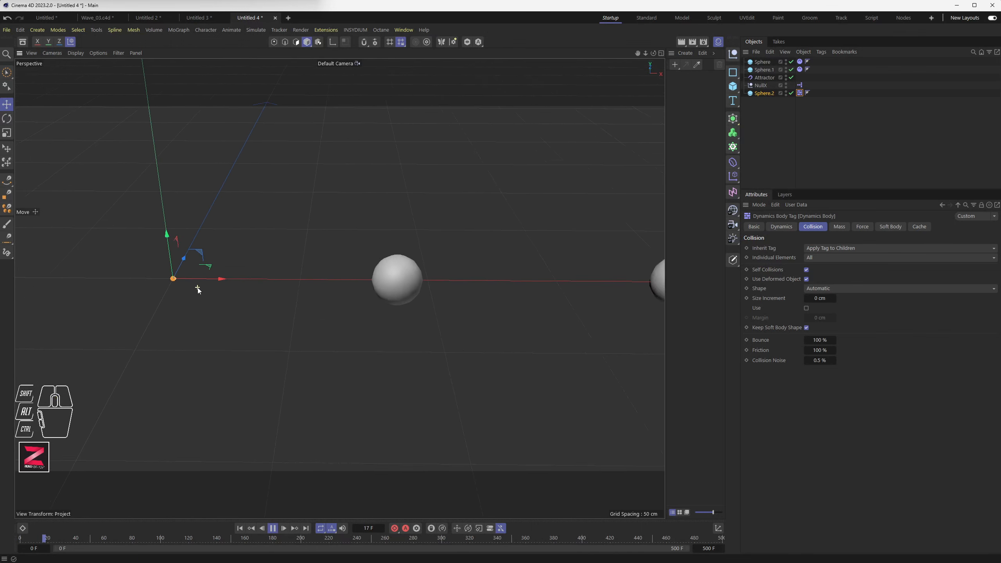
alt+middle_drag(194, 294, 311, 272)
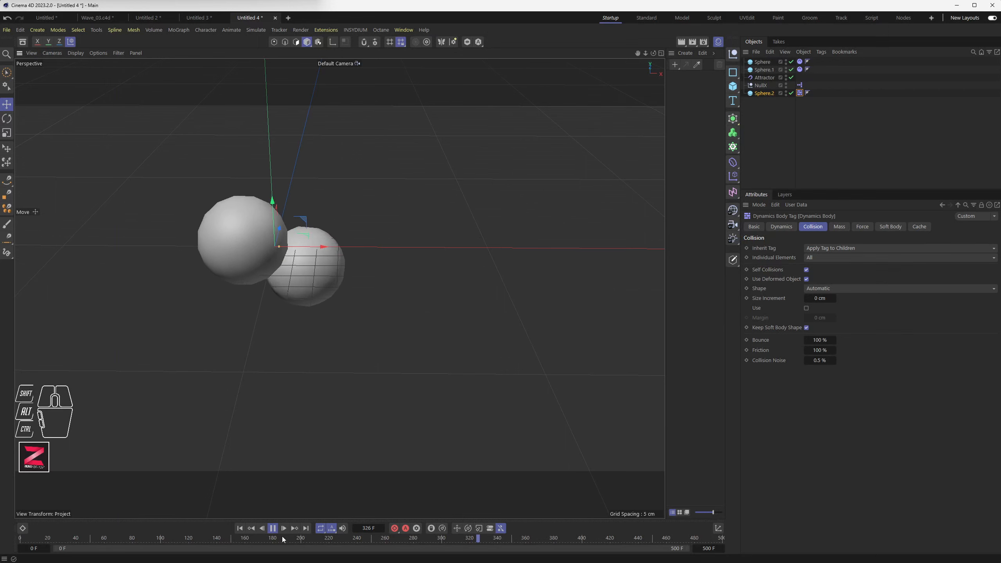
click(272, 528)
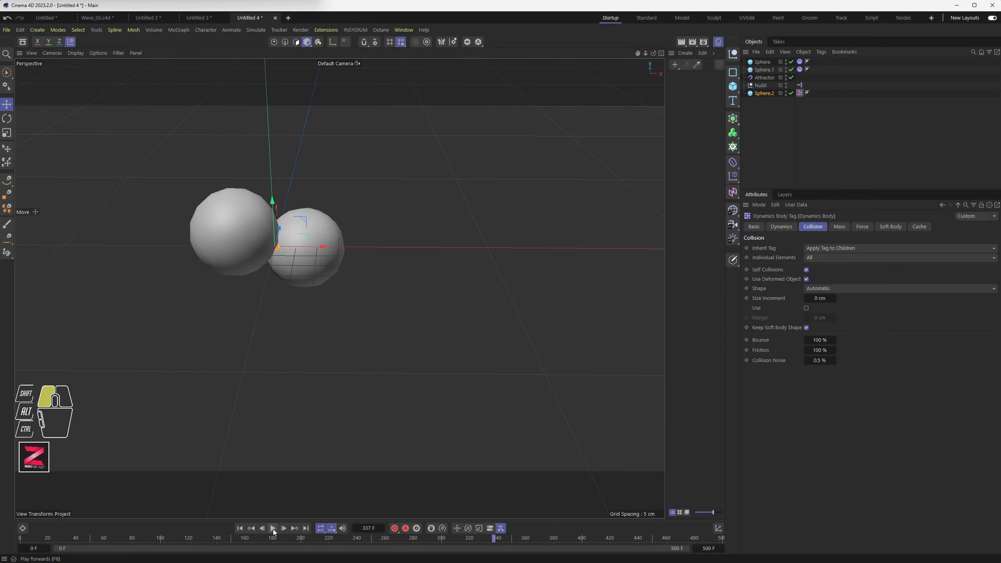
click(240, 528)
Disable the central collider sphere, play the simulation, and step through single frames to examine how the two spheres meet at the origin.
click(791, 93)
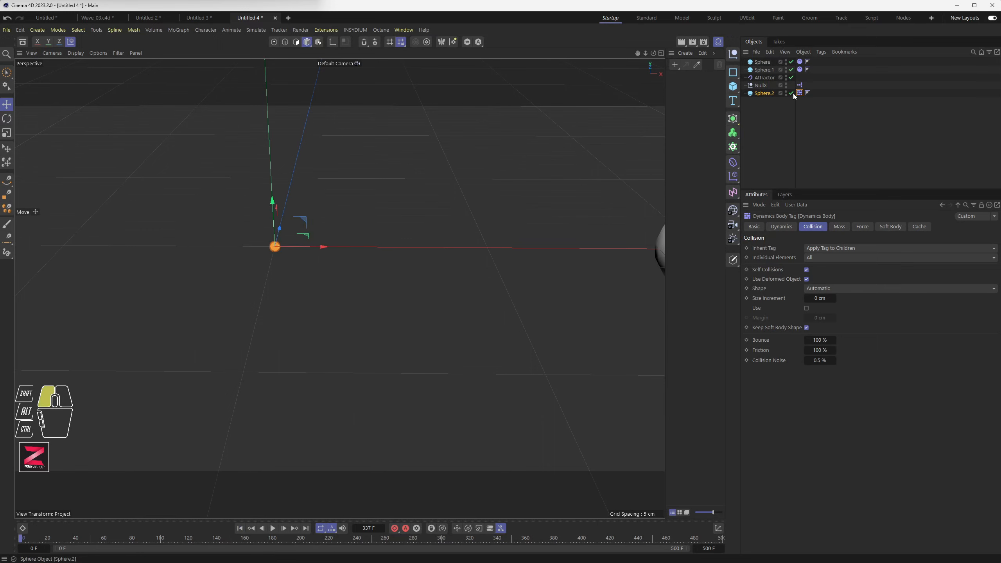
click(272, 529)
click(274, 529)
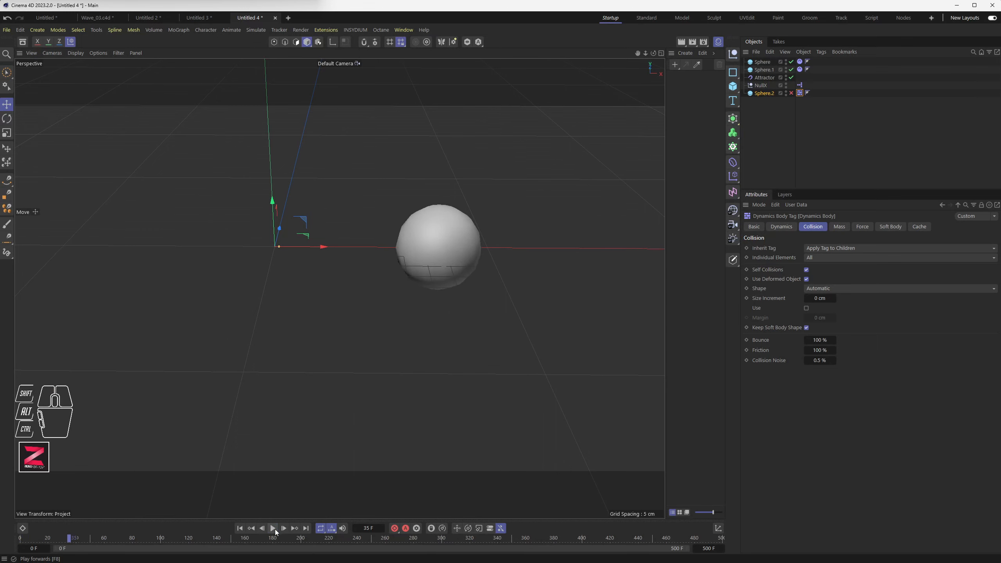
click(287, 530)
click(286, 530)
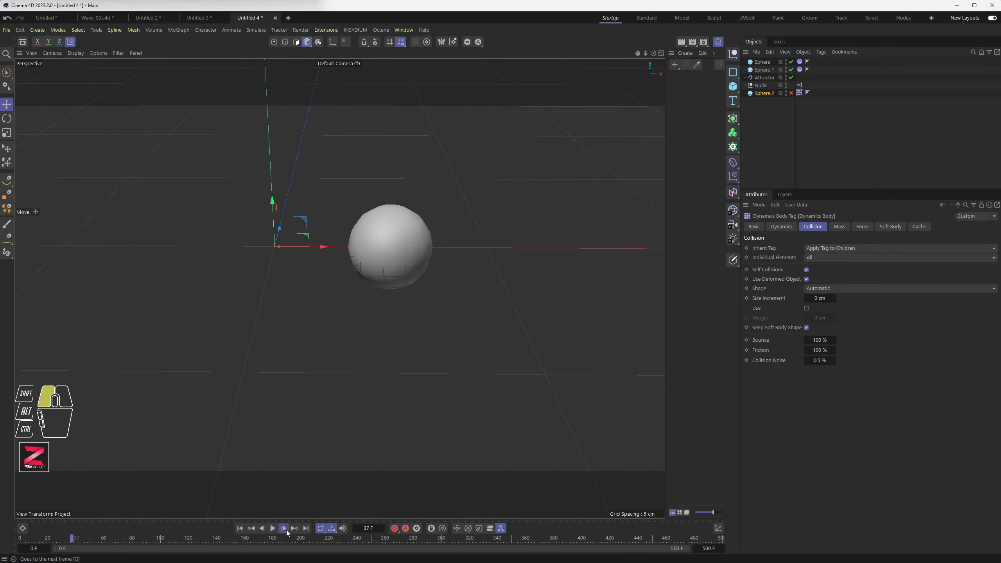
click(286, 530)
click(287, 531)
click(286, 531)
alt+drag(268, 241, 267, 261)
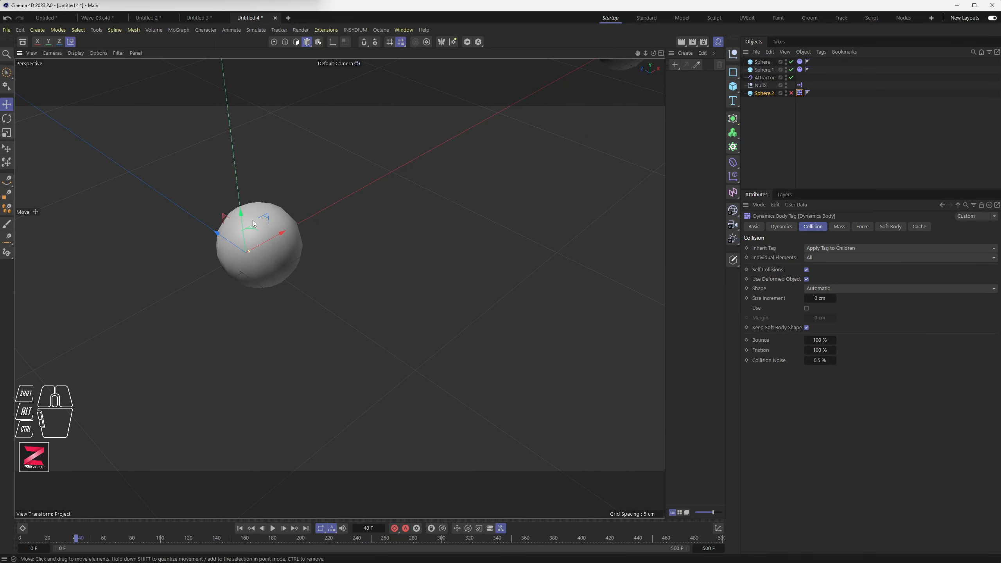
click(284, 528)
alt+drag(268, 324, 244, 301)
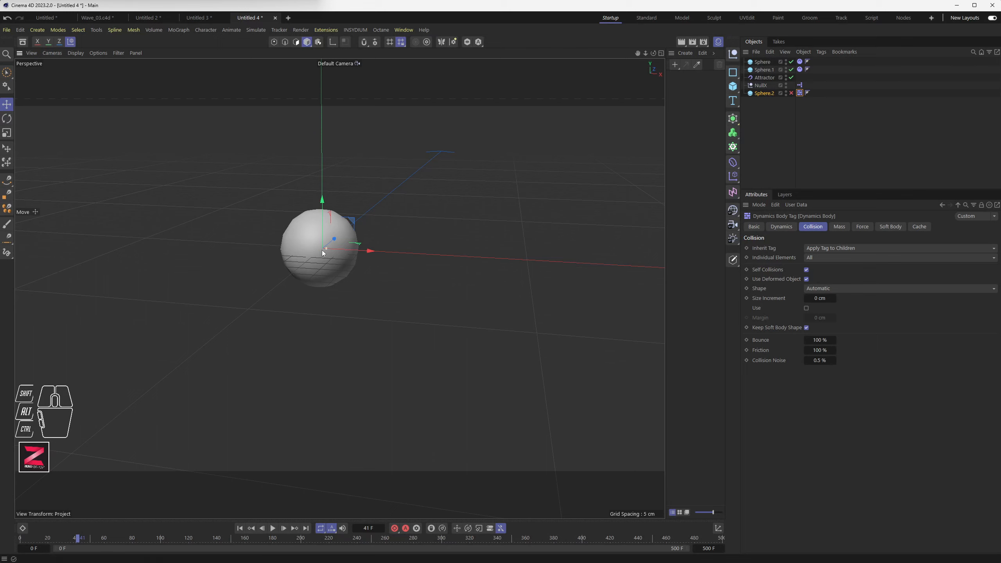
Replay from the first frame without the central collider sphere, and re-enable it.
click(239, 528)
click(273, 528)
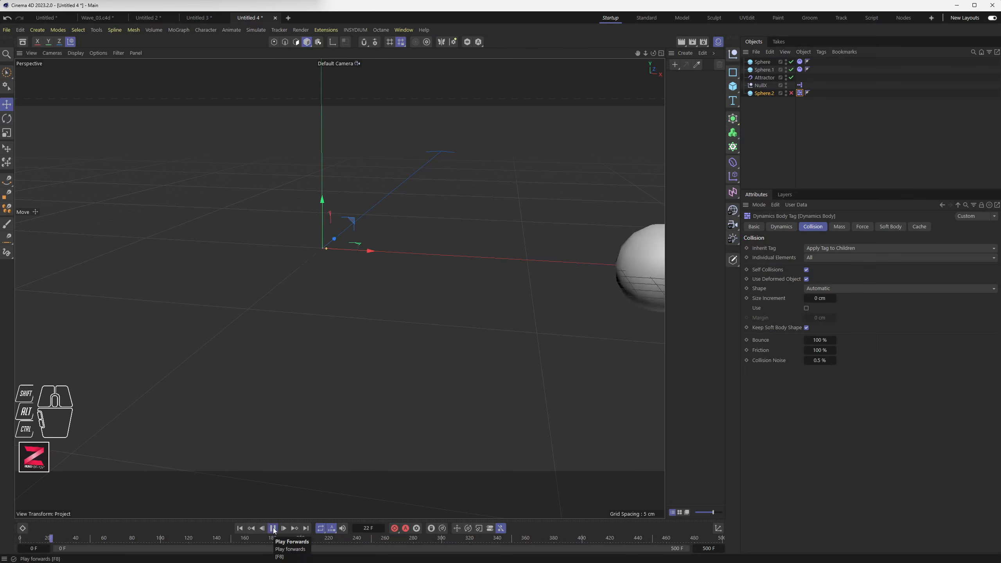
click(789, 94)
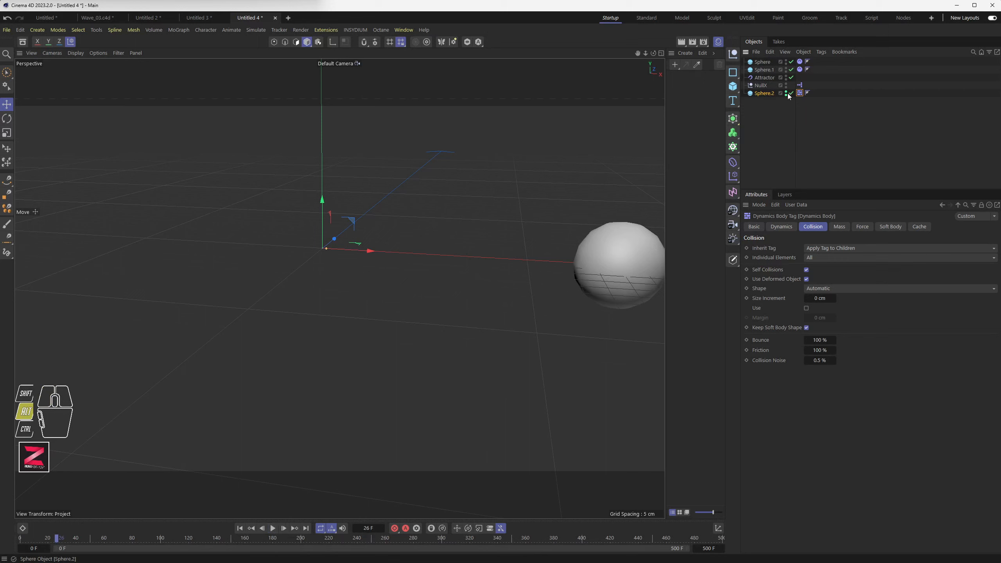
alt+click(787, 94)
Play the simulation with the collider enabled and examine from another angle how the two spheres rest against it.
click(273, 528)
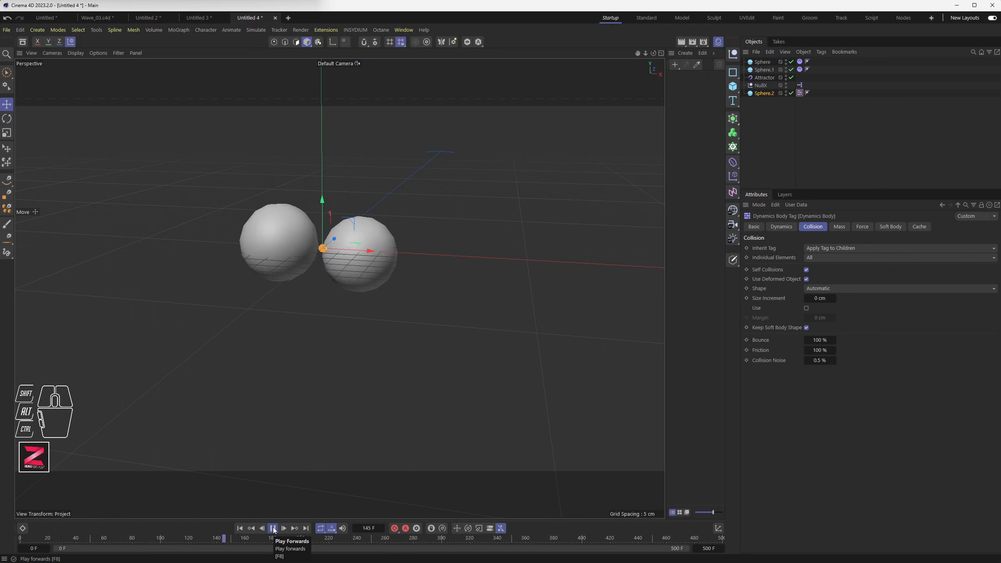
alt+drag(340, 287, 354, 302)
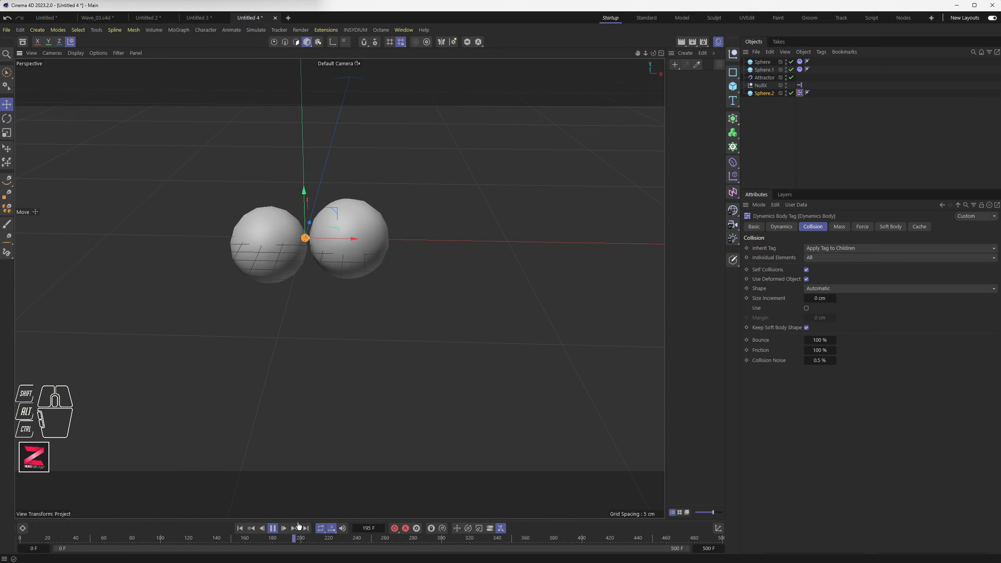
click(274, 529)
Switch to the Untitled 3 document, return to the first frame, and set the Attractor's speed limit to 20000 cm.
click(205, 19)
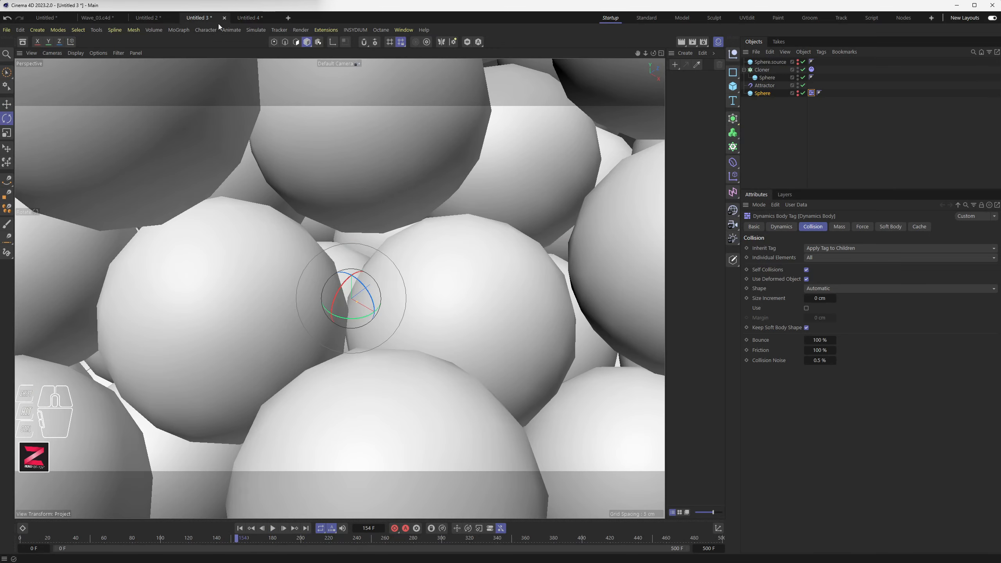
scroll(358, 339, down, 10)
click(240, 528)
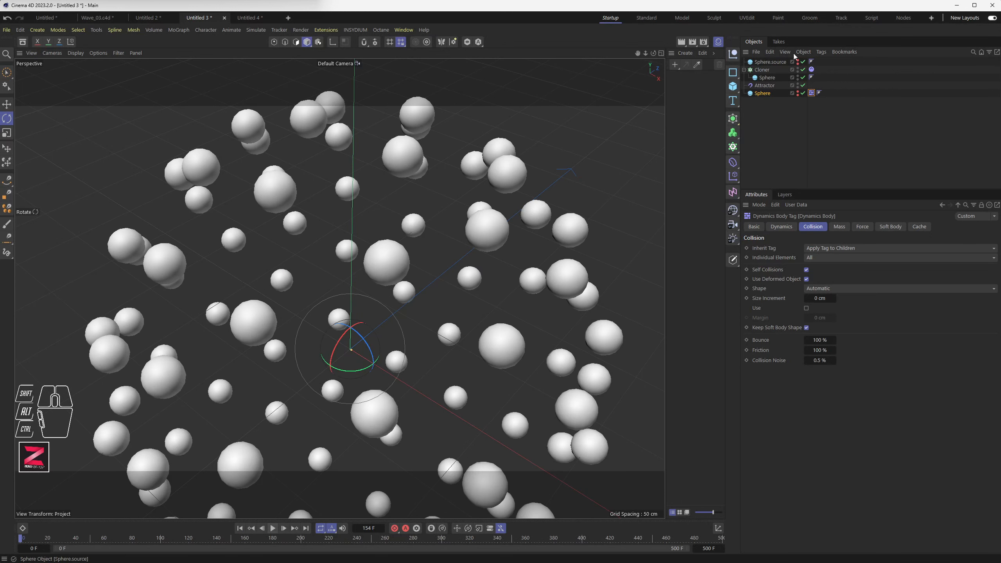
click(763, 86)
click(794, 259)
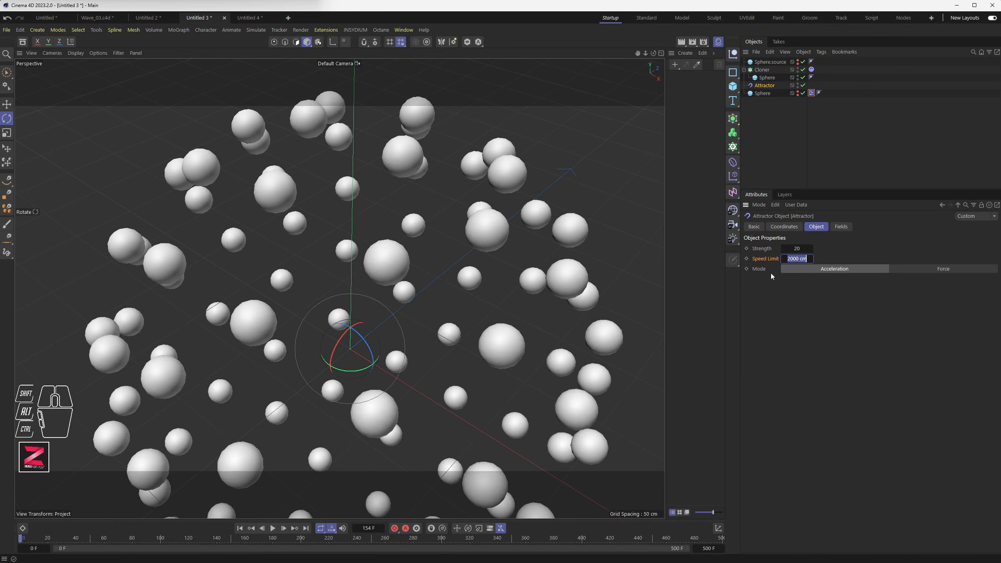
text(20000)
key(Return)
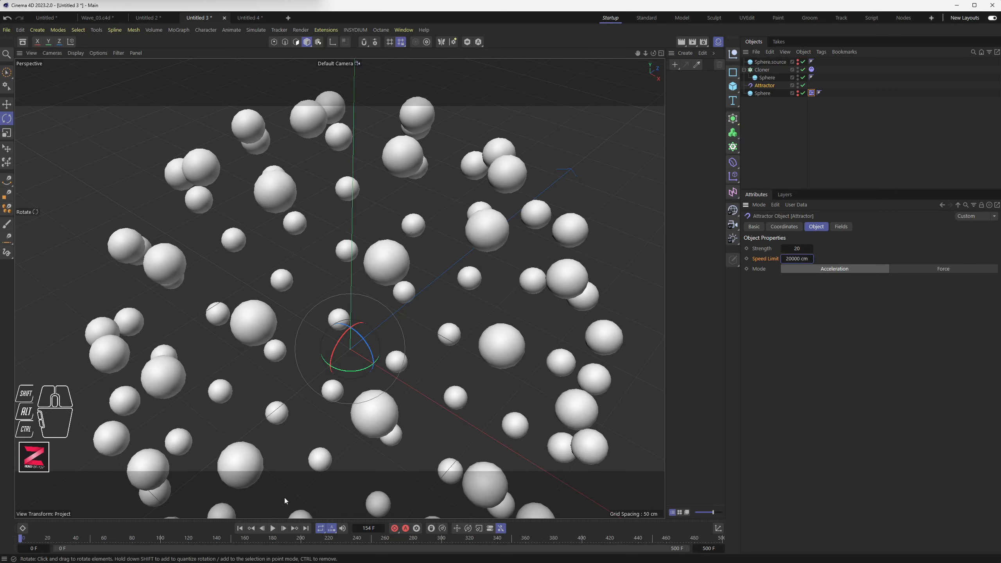
Play the simulation and examine how the cloned spheres cluster around the attractor.
click(273, 528)
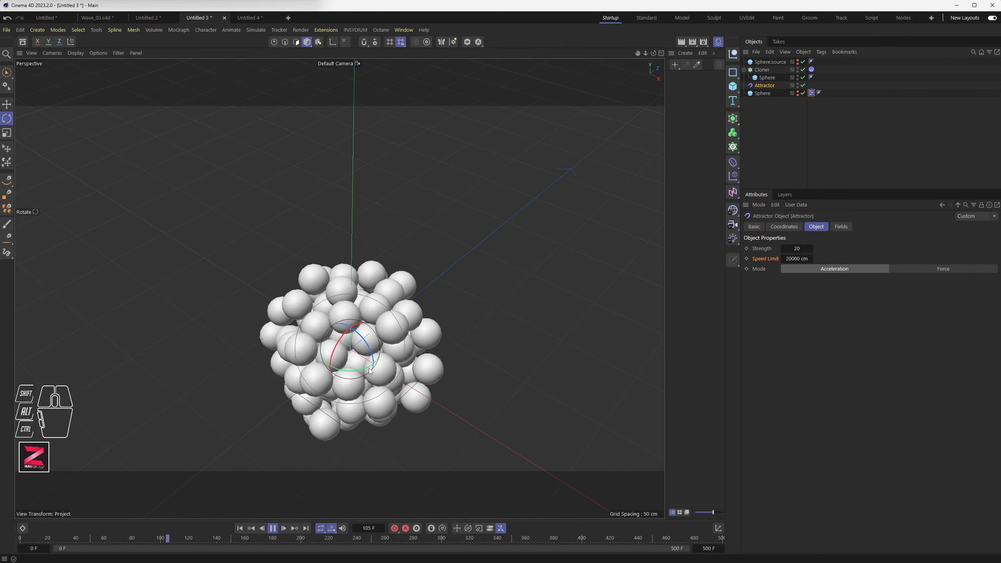
alt+drag(370, 372, 352, 238)
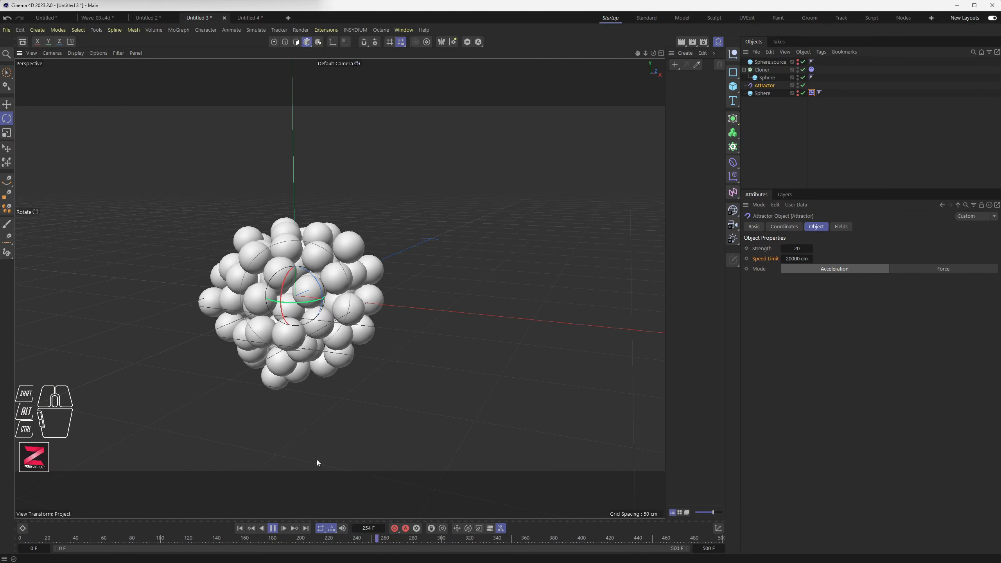
key(F8)
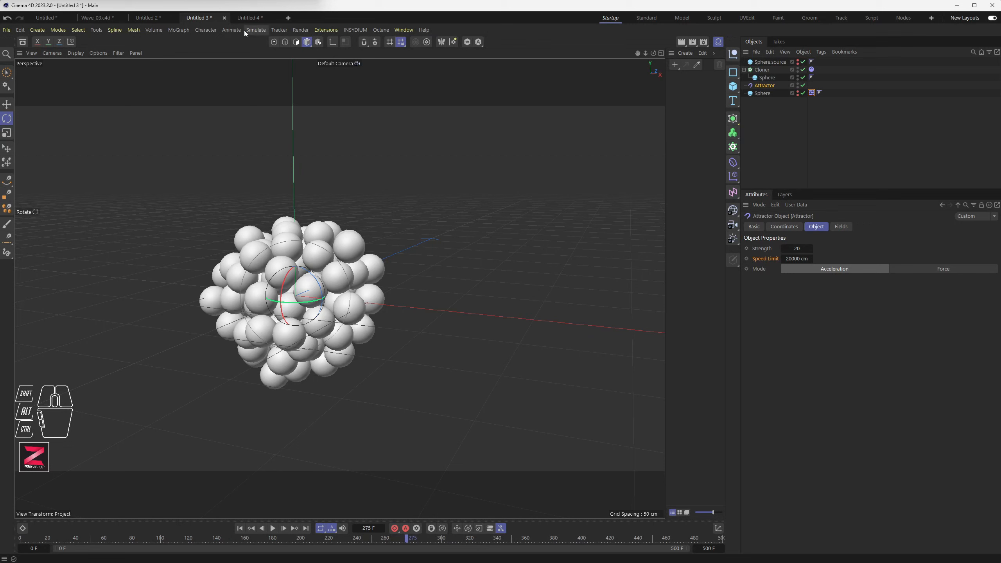
Add a Turbulence force with a strength of about 9.8 cm and a scale of about 33 %.
click(255, 31)
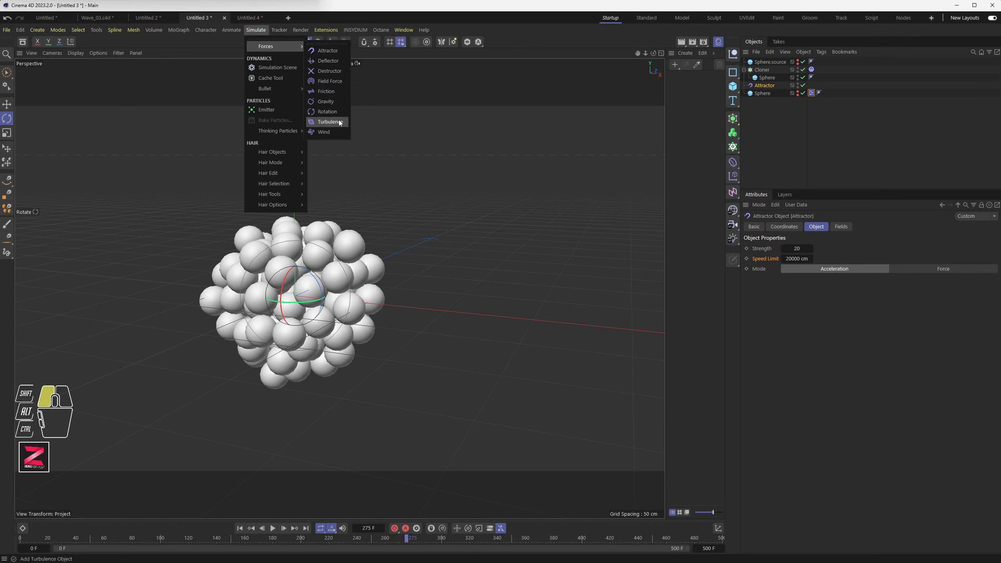
click(340, 123)
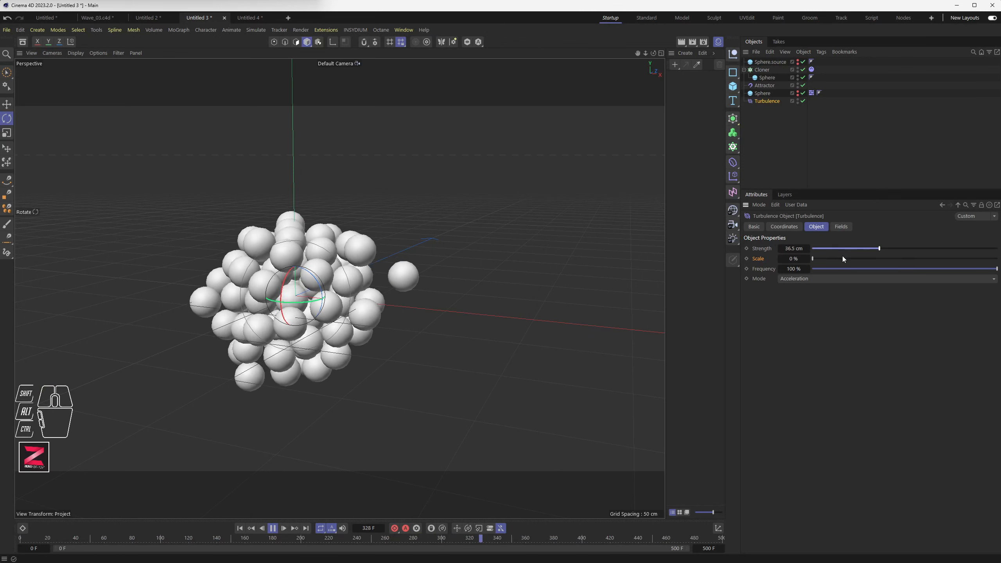
mouse_move(827, 258)
mouse_down()
mouse_move(869, 256)
mouse_move(831, 249)
mouse_up()
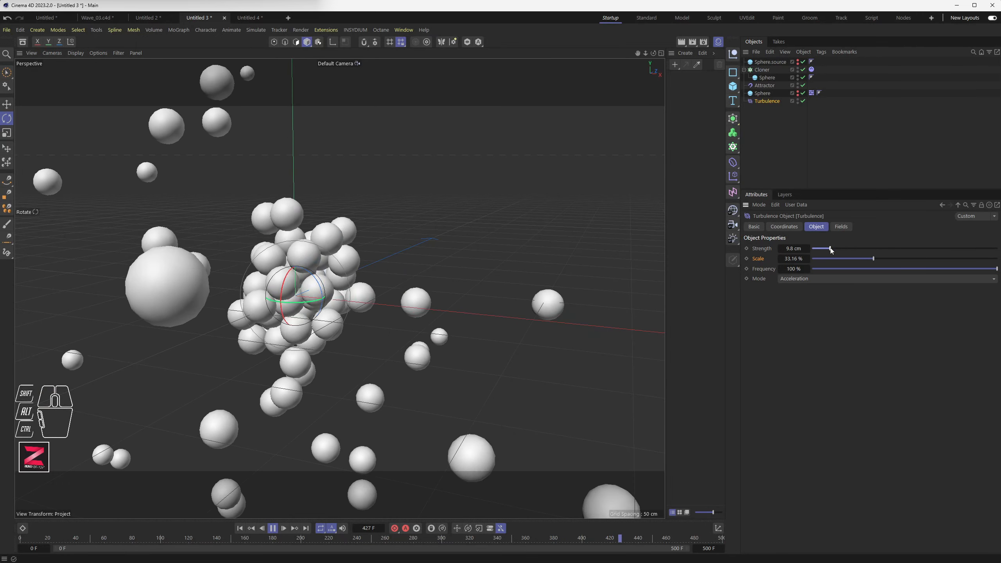
Set the turbulence strength to about 2.4 cm and replay from the first frame to examine the cluster.
click(239, 528)
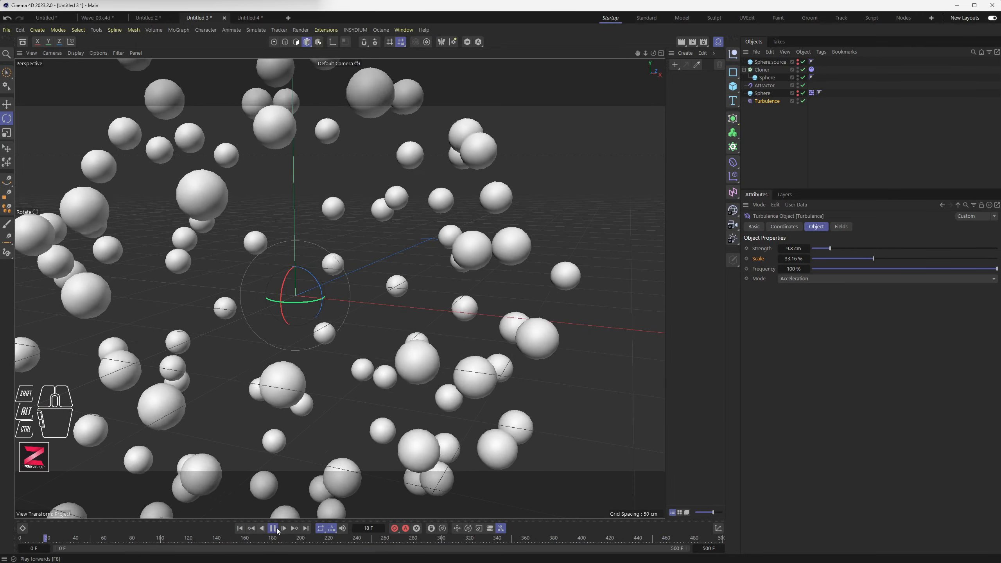
drag(830, 249, 817, 251)
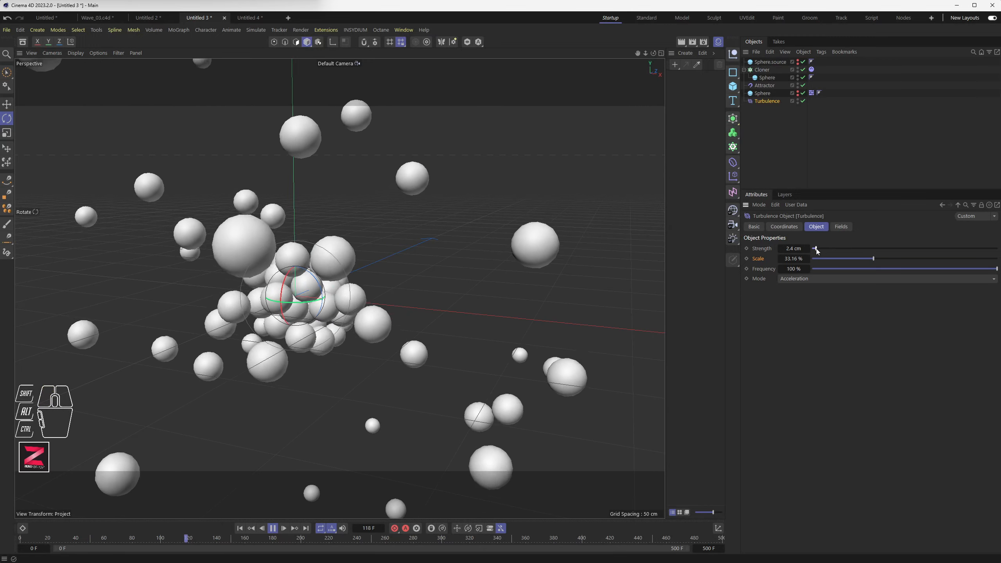
click(240, 529)
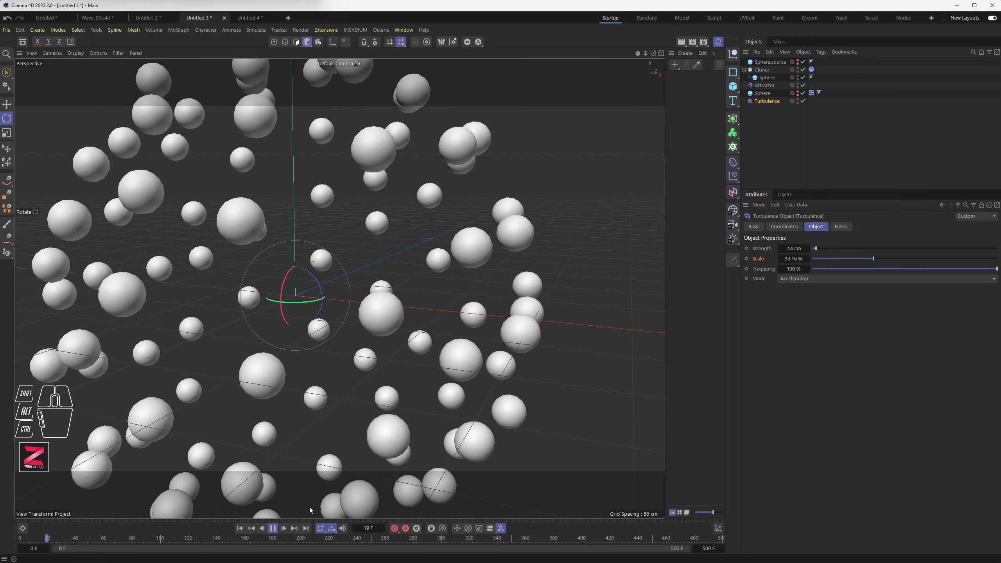
scroll(356, 373, down, 3)
alt+drag(319, 376, 320, 345)
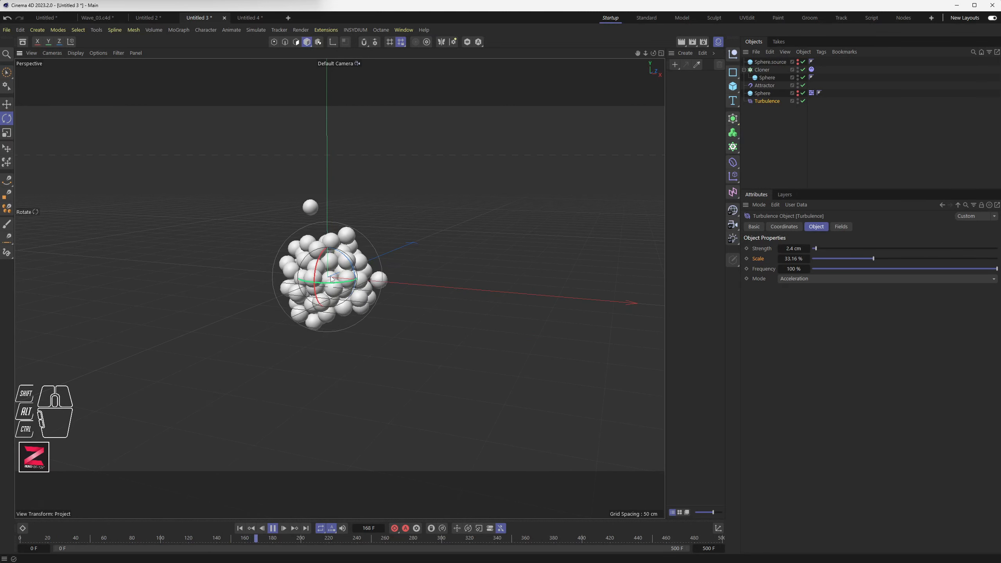
Set the Attractor's strength to 50 and replay the simulation from the first frame to check the cluster.
click(765, 87)
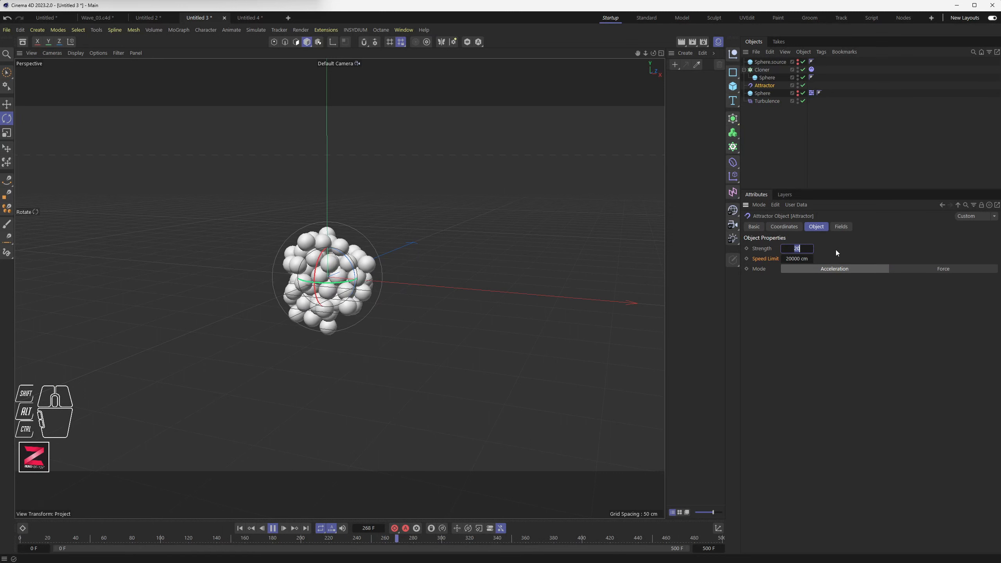
text(50)
key(Return)
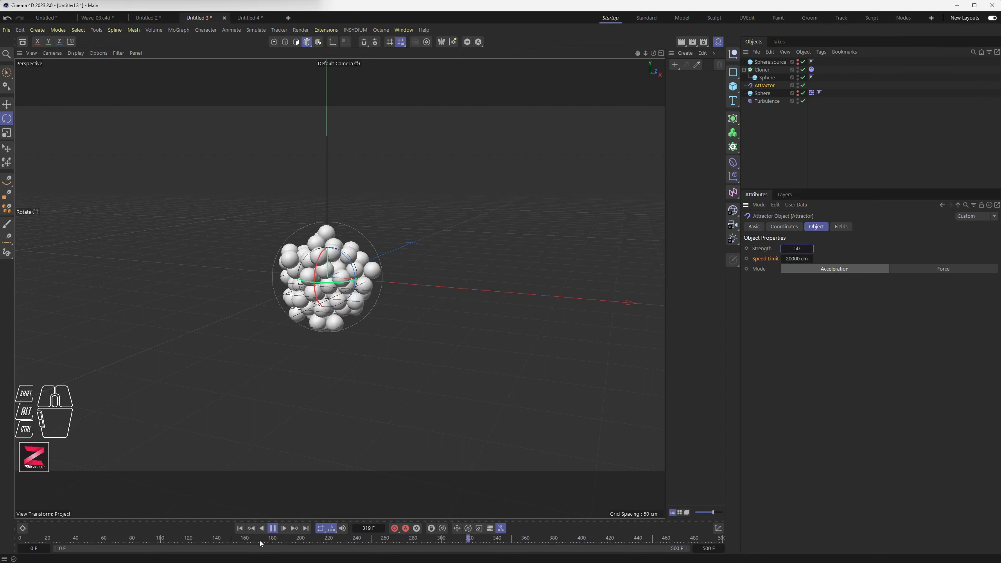
click(241, 528)
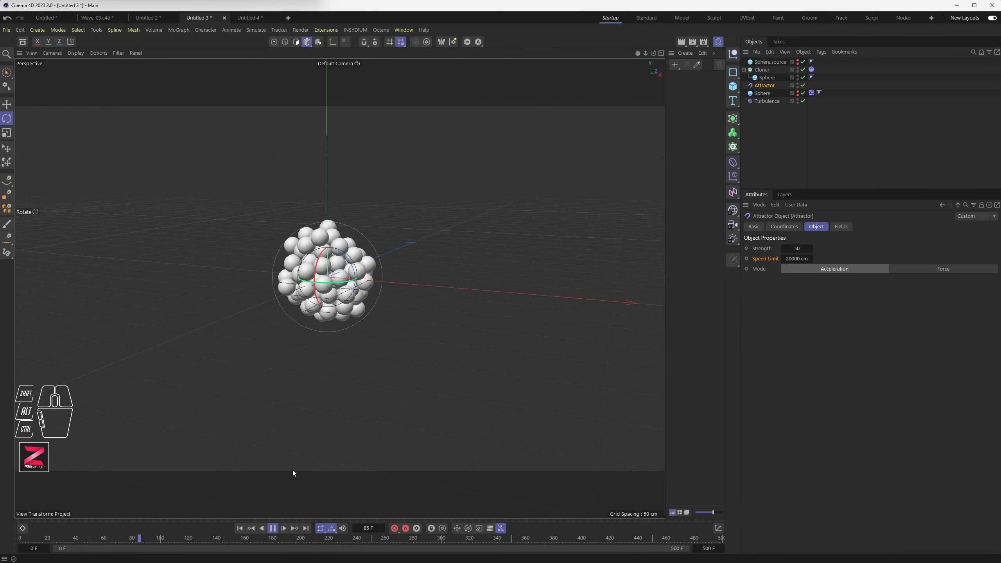
scroll(319, 335, up, 3)
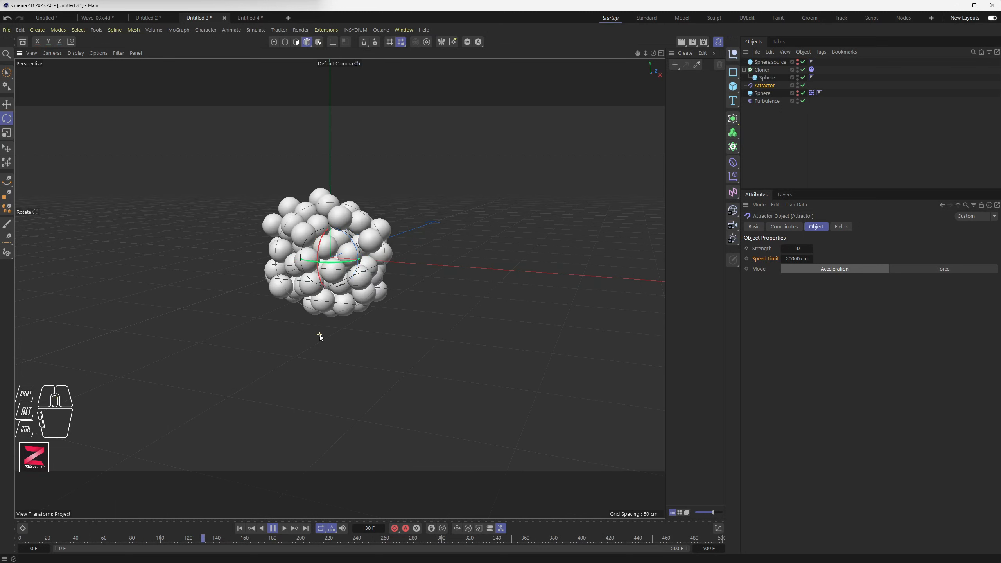
Set the Turbulence strength to about 9.4 cm, its scale to about 8.5 %, and its frequency to about 9 %.
click(766, 101)
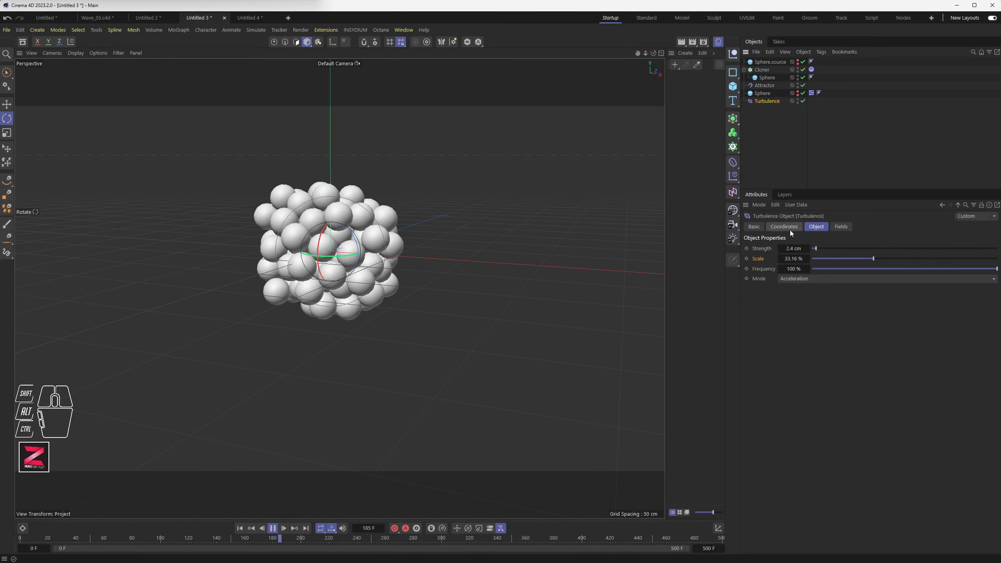
mouse_move(826, 249)
mouse_down()
mouse_move(980, 262)
mouse_move(818, 262)
mouse_up()
click(830, 269)
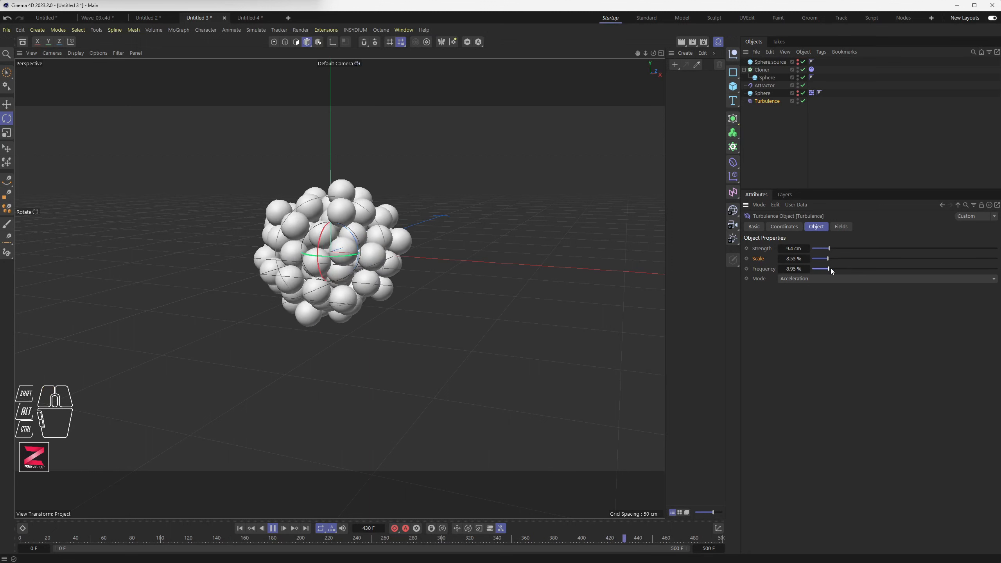